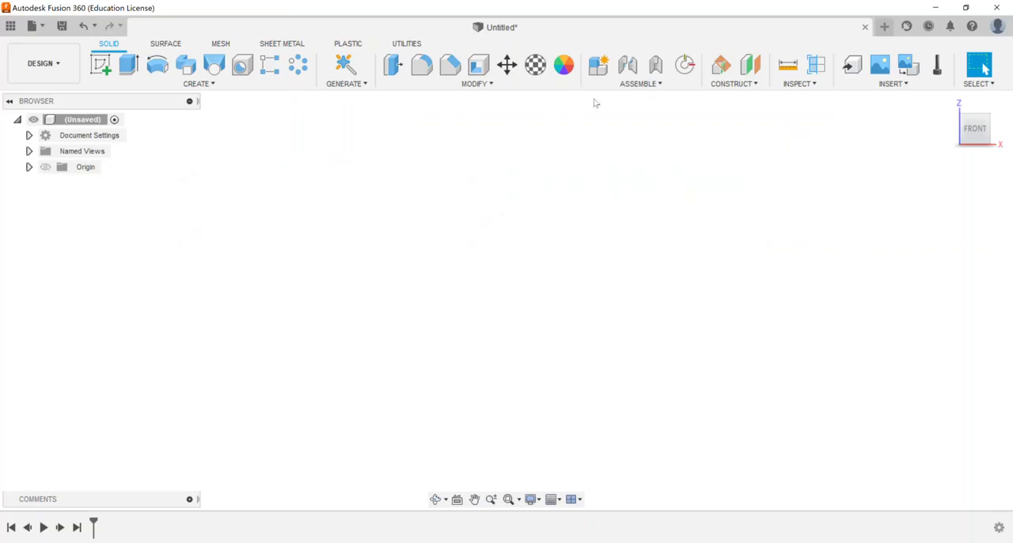
Step: Create a new internal standard component named Constraints and make it active
left_click(599, 68)
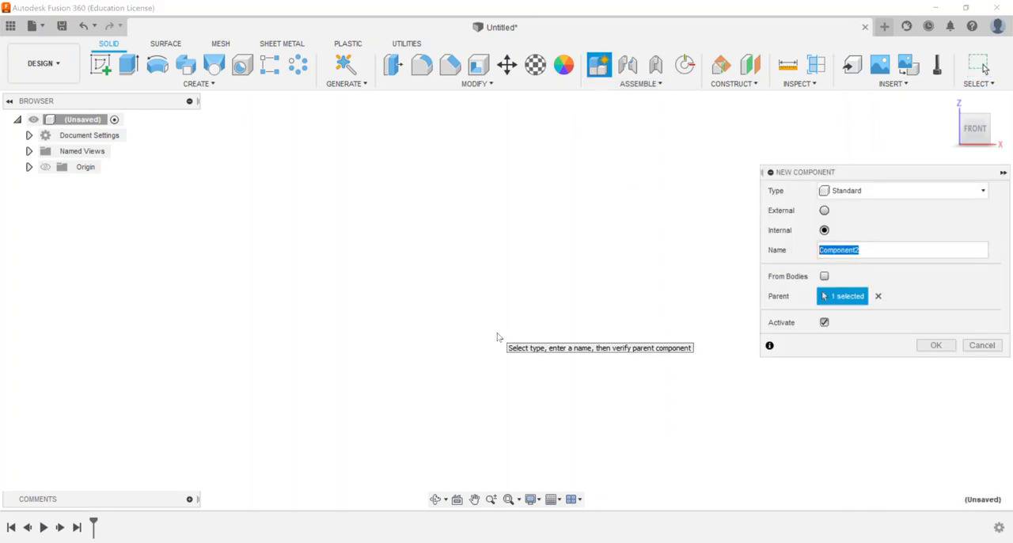
type("Constraints")
left_click(936, 345)
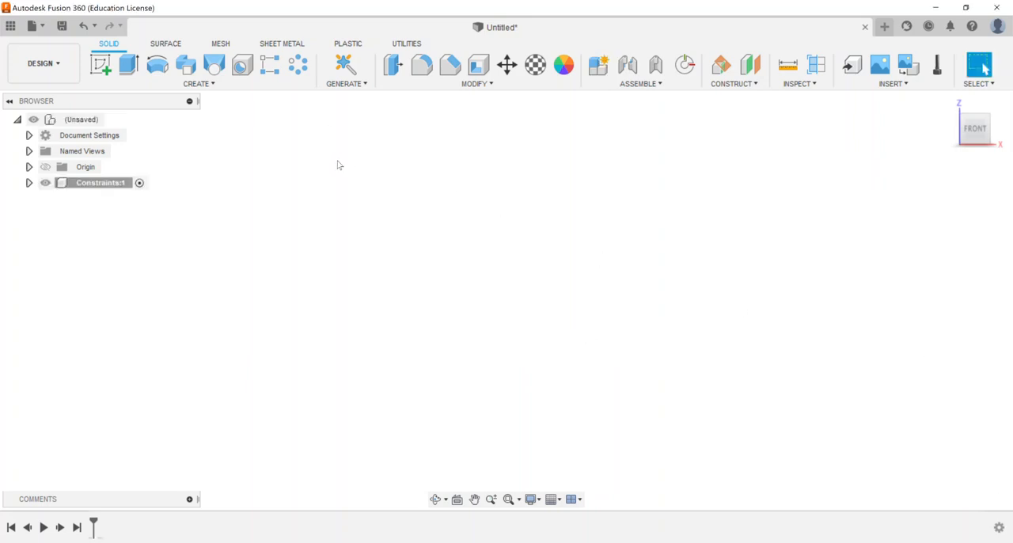
Step: Start a new sketch on the front XZ plane of the Constraints component
left_click(100, 65)
left_click(948, 103)
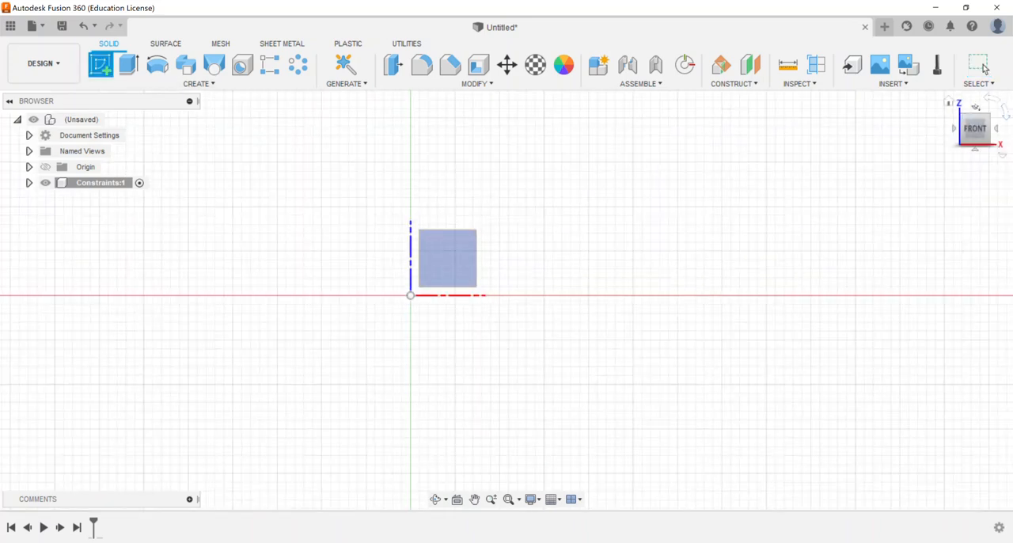
left_click(949, 102)
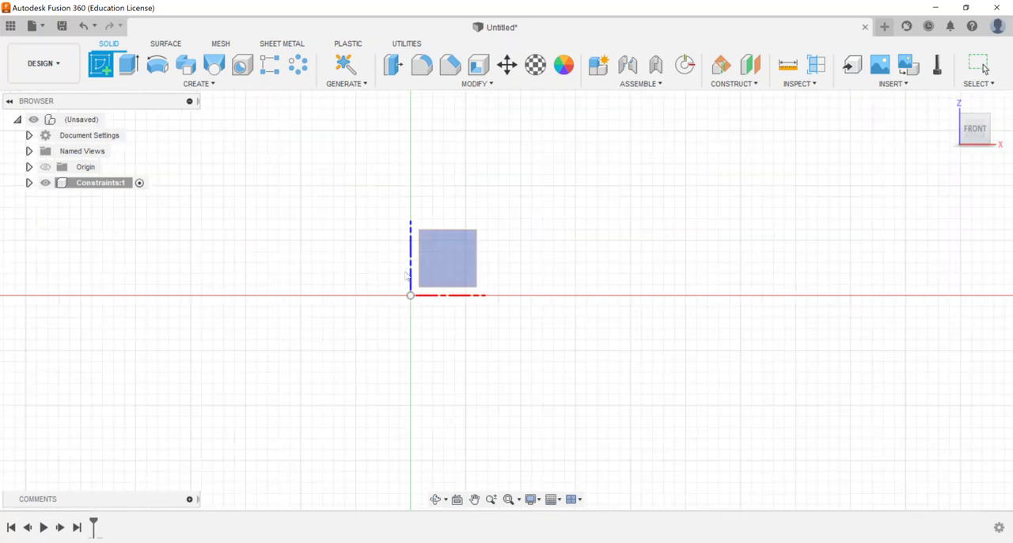
left_click(432, 266)
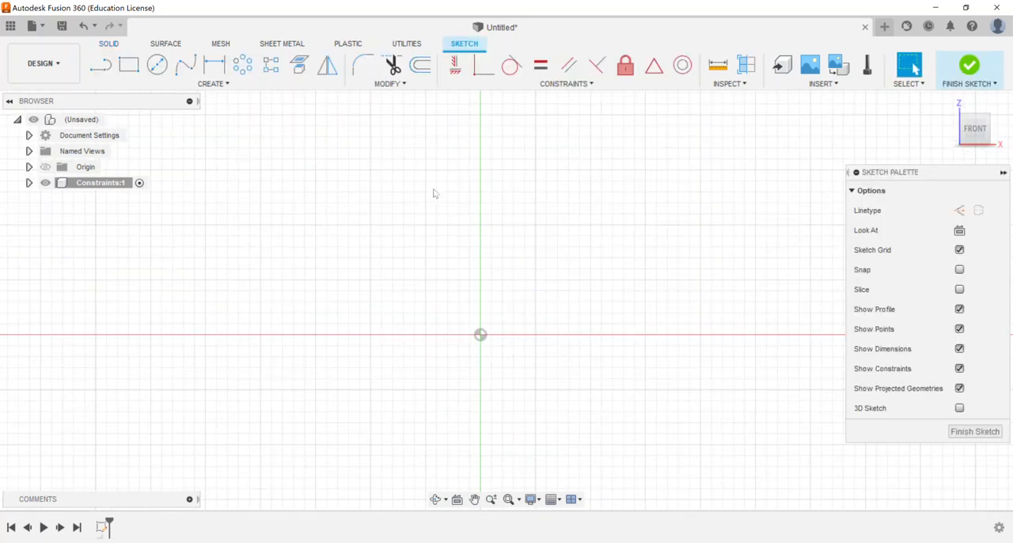
Step: Sketch a slightly sloped line about 0.003 in long and about 5 degrees from horizontal, above and right of the origin
middle_click_drag(593, 185, 486, 214)
scroll(485, 215, "down", 1)
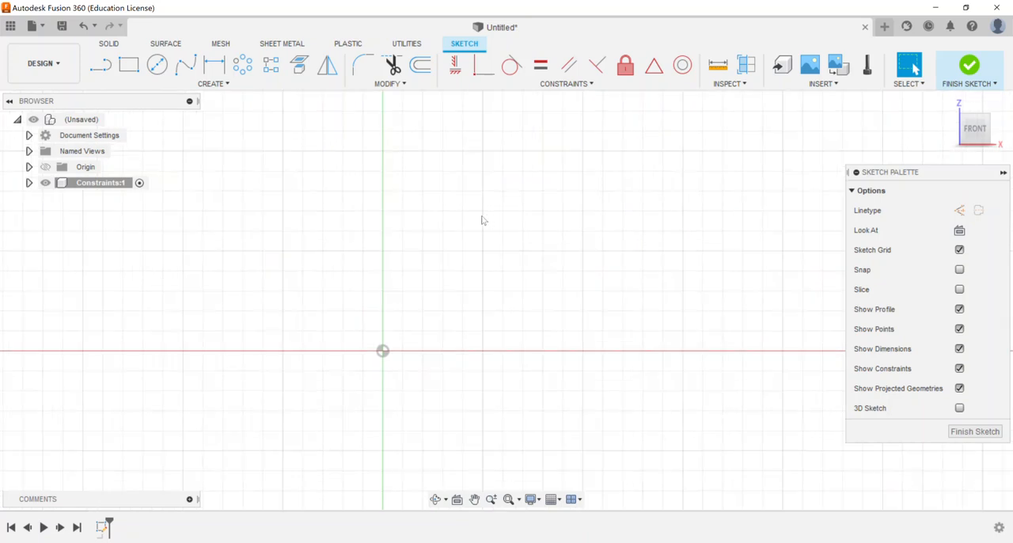
left_click(534, 88)
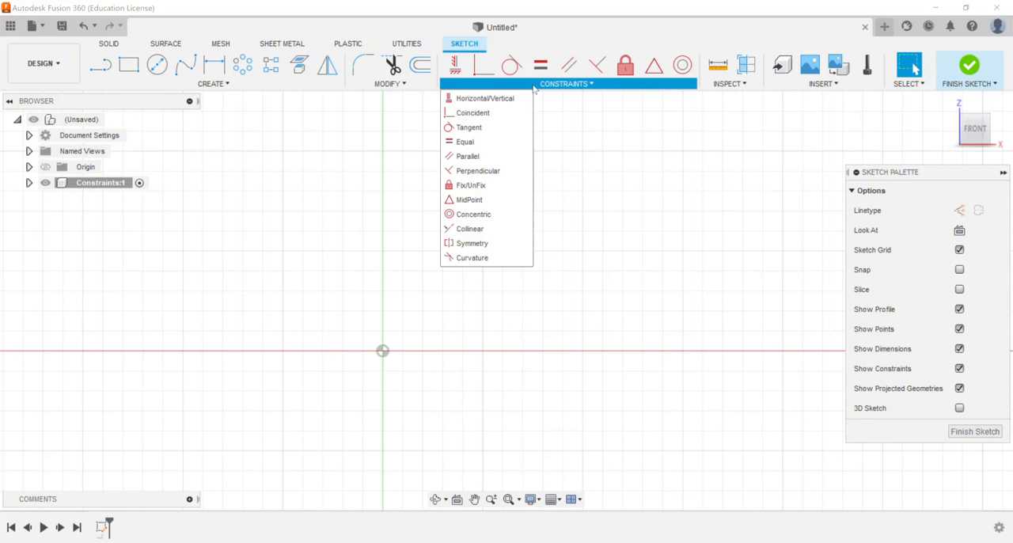
left_click(101, 65)
middle_click_drag(470, 242, 396, 304)
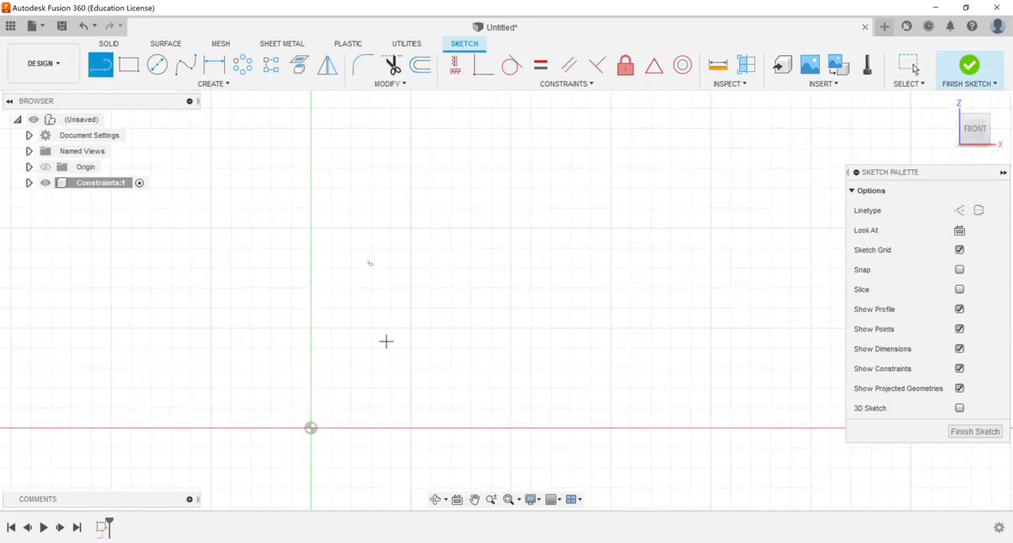
left_click(339, 284)
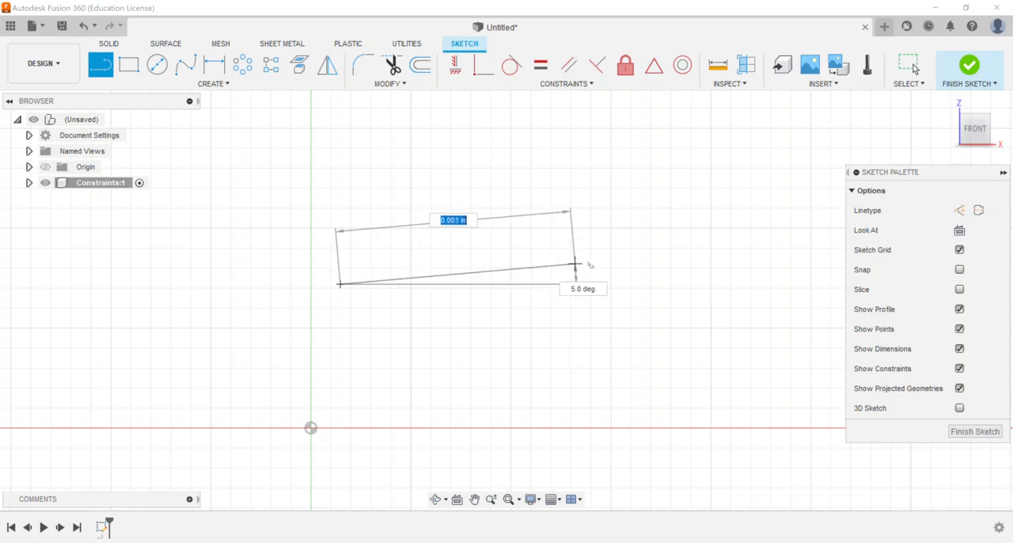
left_click(588, 261)
right_click(668, 209)
left_click(697, 209)
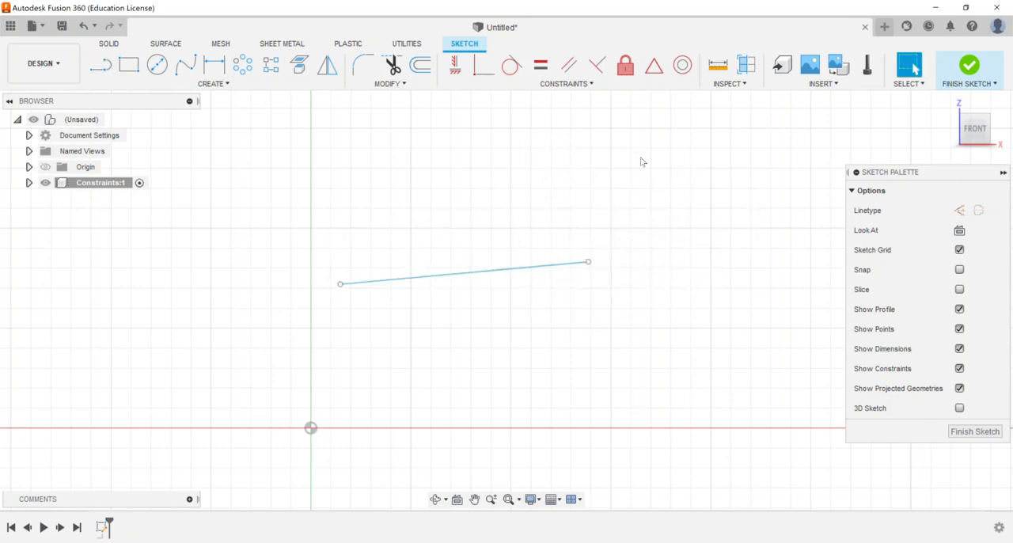
Step: Sketch a separate steep, slightly tilted line to the right of the first line
key("l")
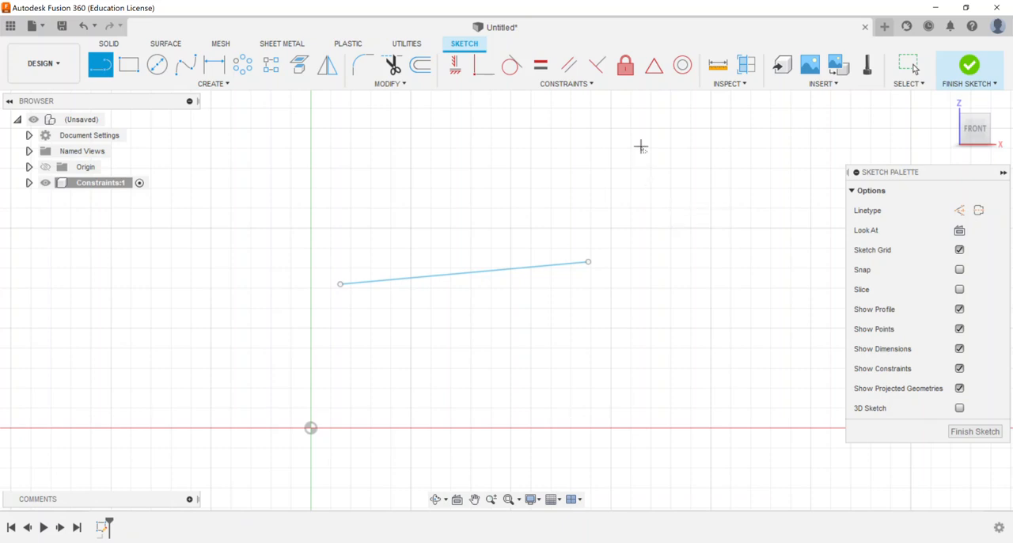
left_click(665, 272)
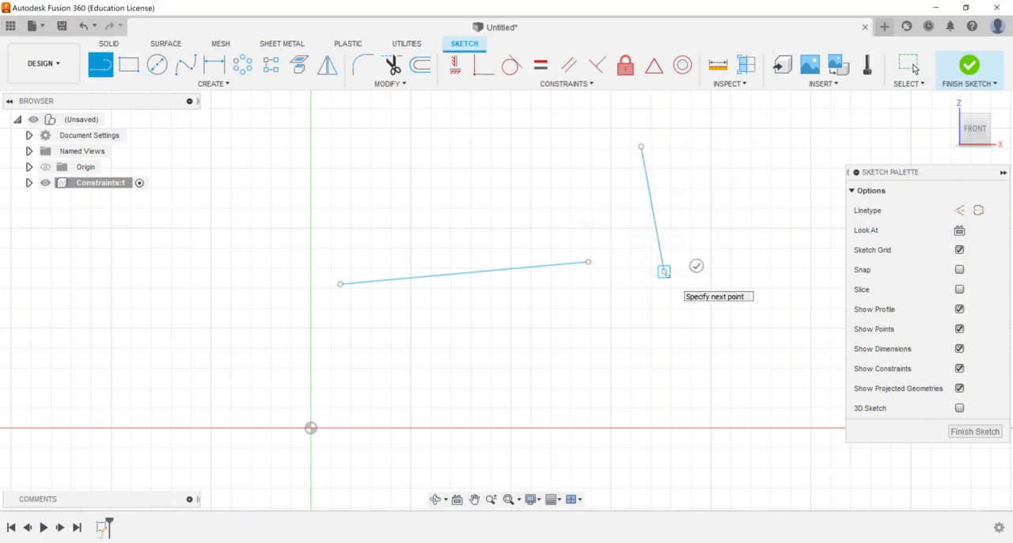
key("Escape")
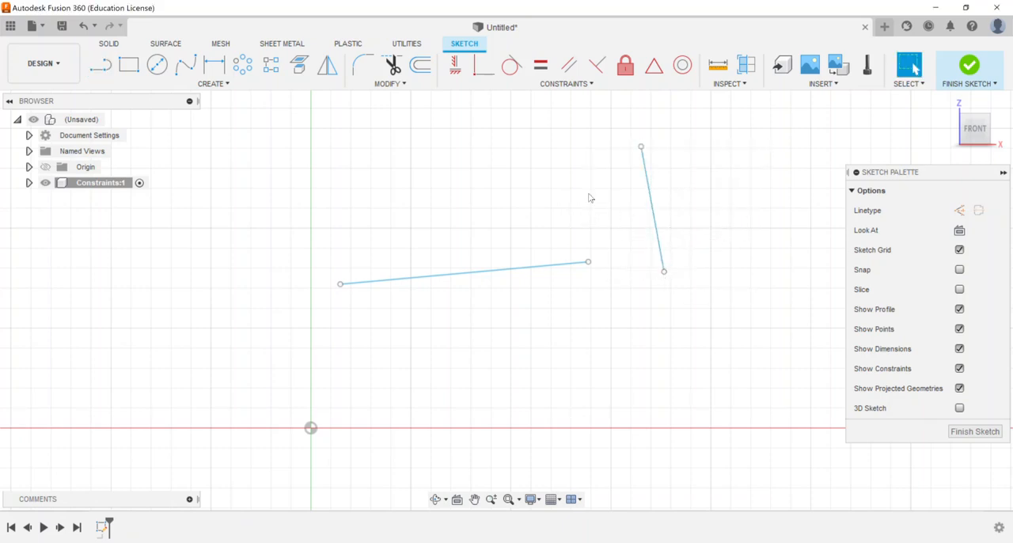
Step: Apply Horizontal/Vertical constraints to make the sloped line horizontal and the steep line vertical
left_click(454, 69)
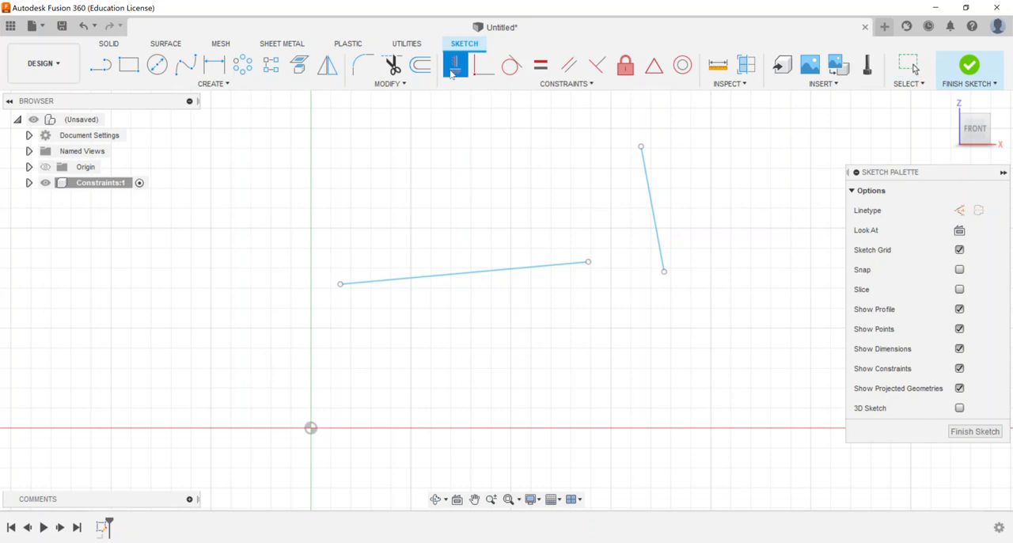
left_click(466, 271)
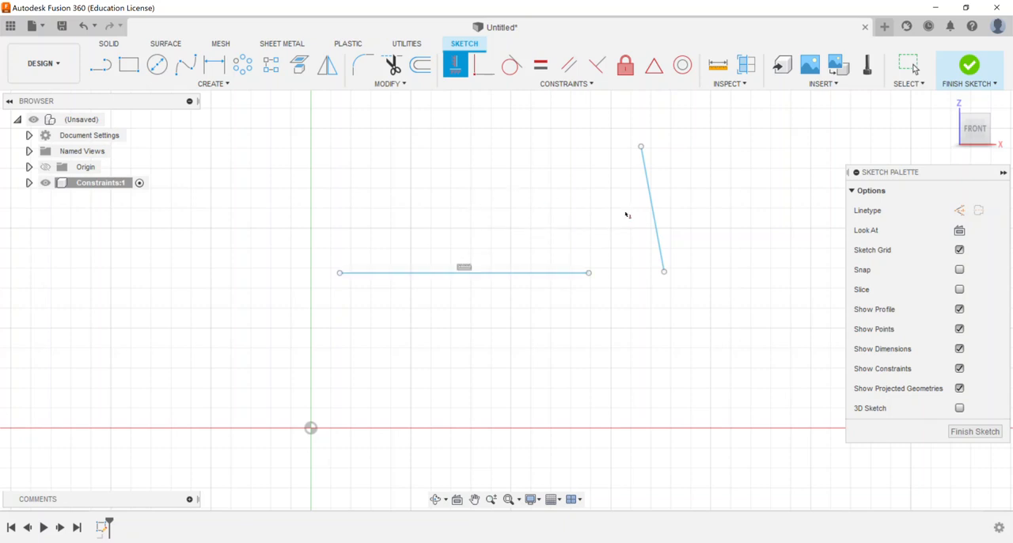
left_click(648, 192)
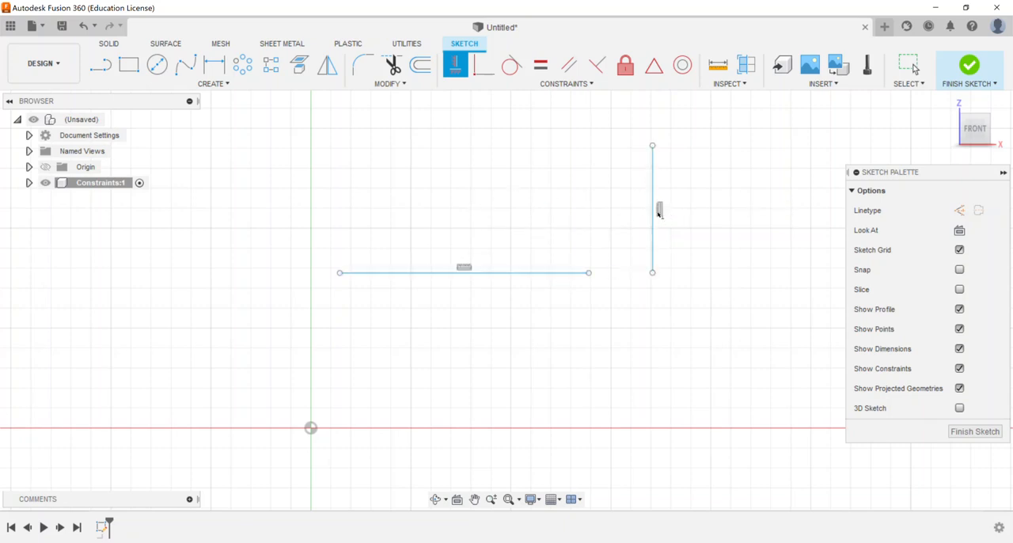
right_click(538, 154)
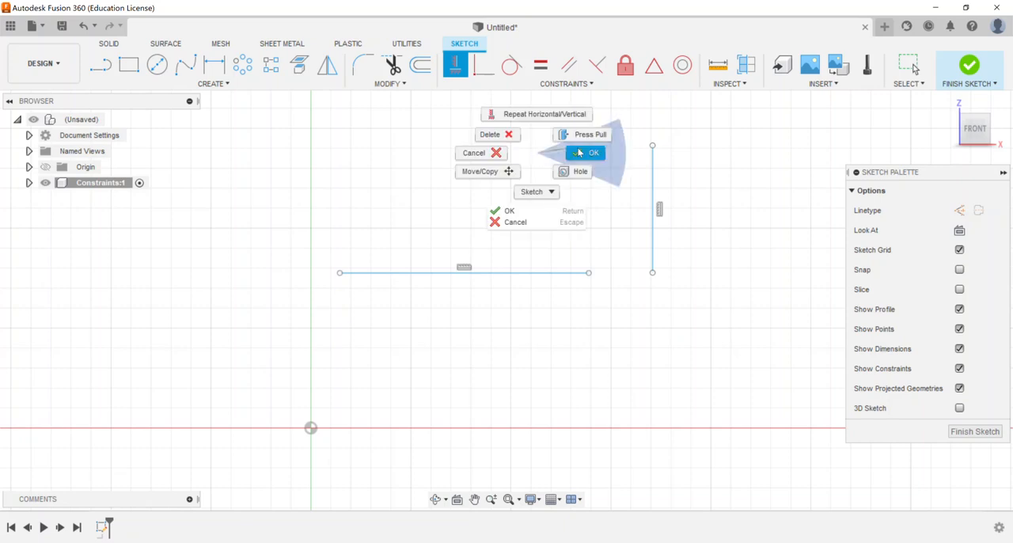
left_click(580, 153)
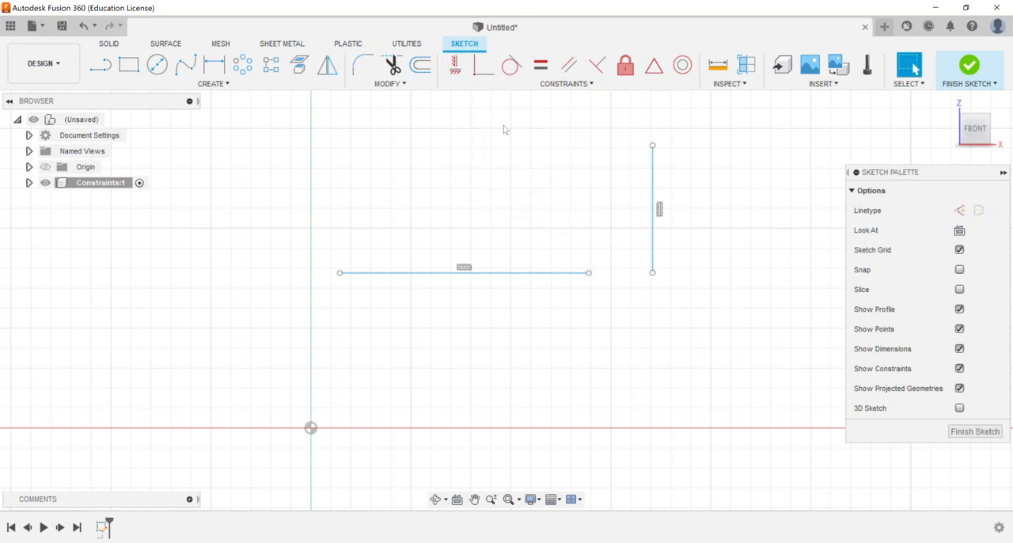
Step: Make the vertical line's lower endpoint coincident with the horizontal line's right endpoint
left_click(480, 68)
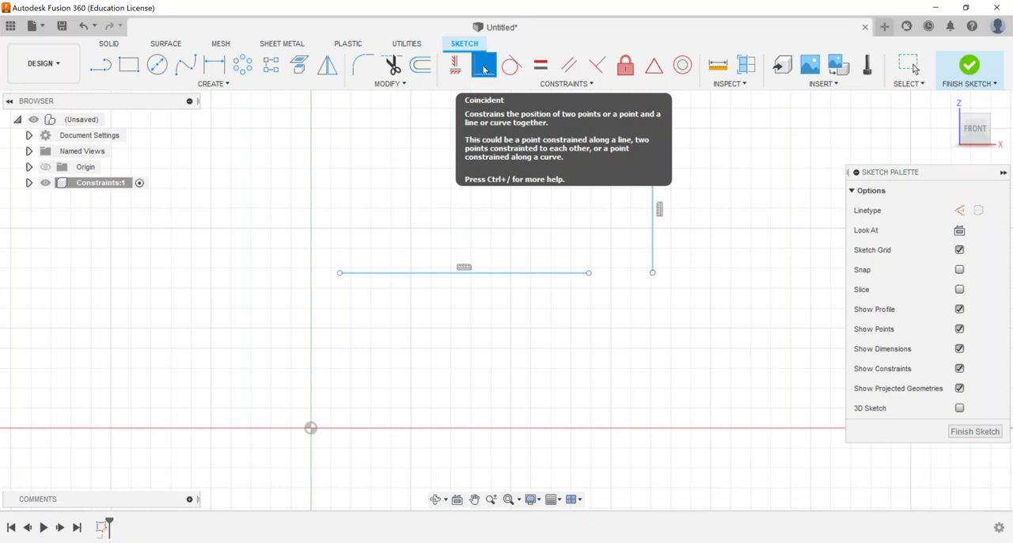
left_click(653, 274)
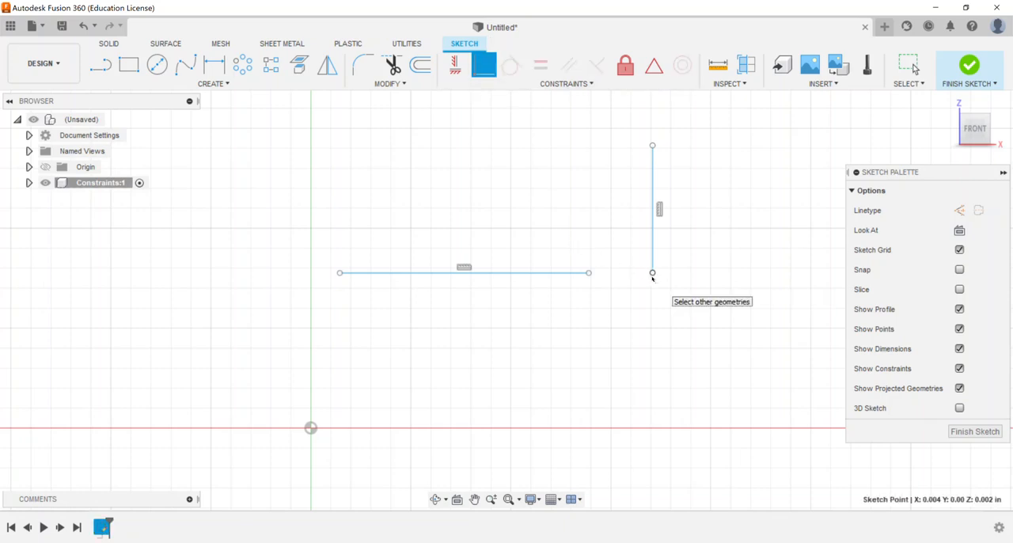
left_click(589, 273)
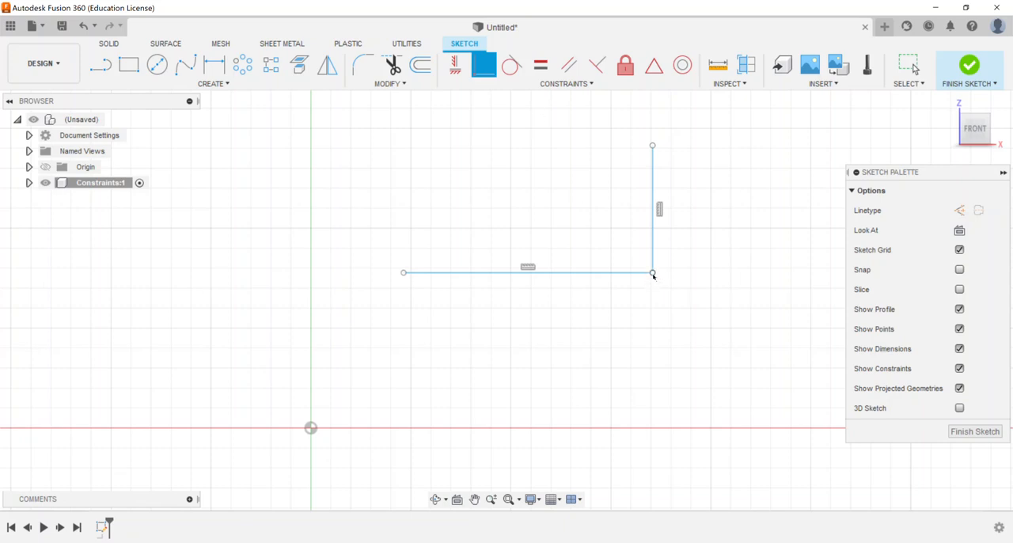
right_click(528, 140)
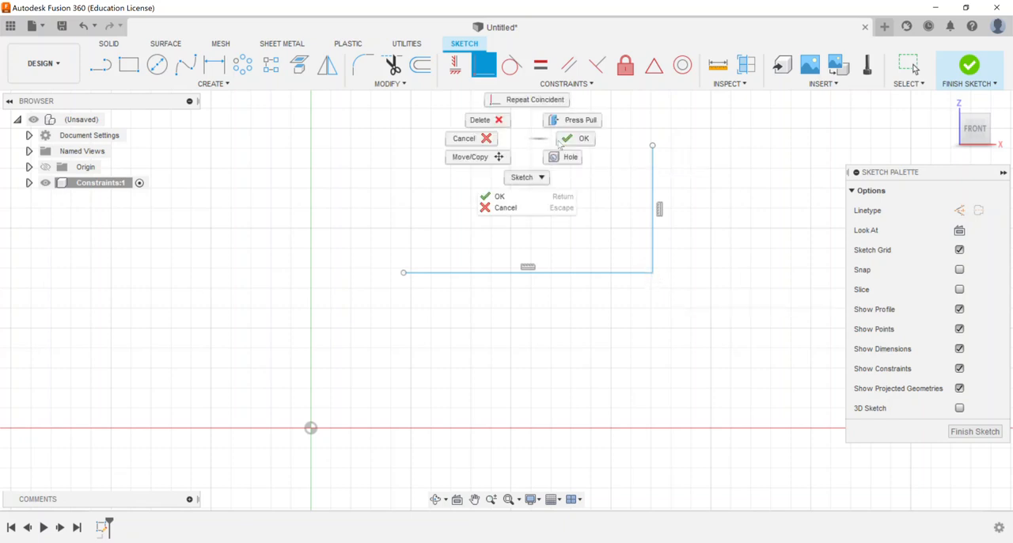
left_click(501, 133)
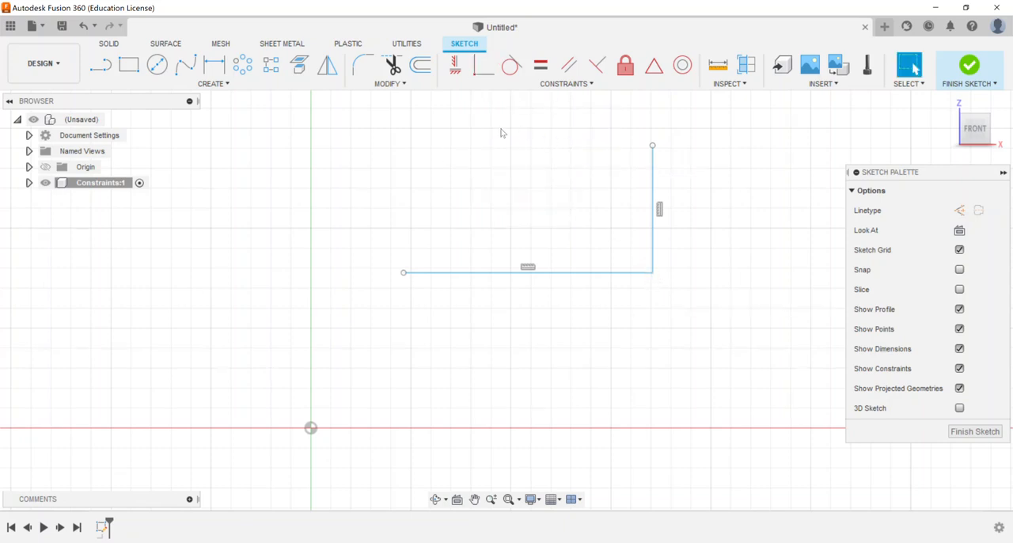
Step: Sketch a circle about 0.002 in in diameter above the horizontal line and left of the vertical line
left_click(157, 64)
left_click(507, 213)
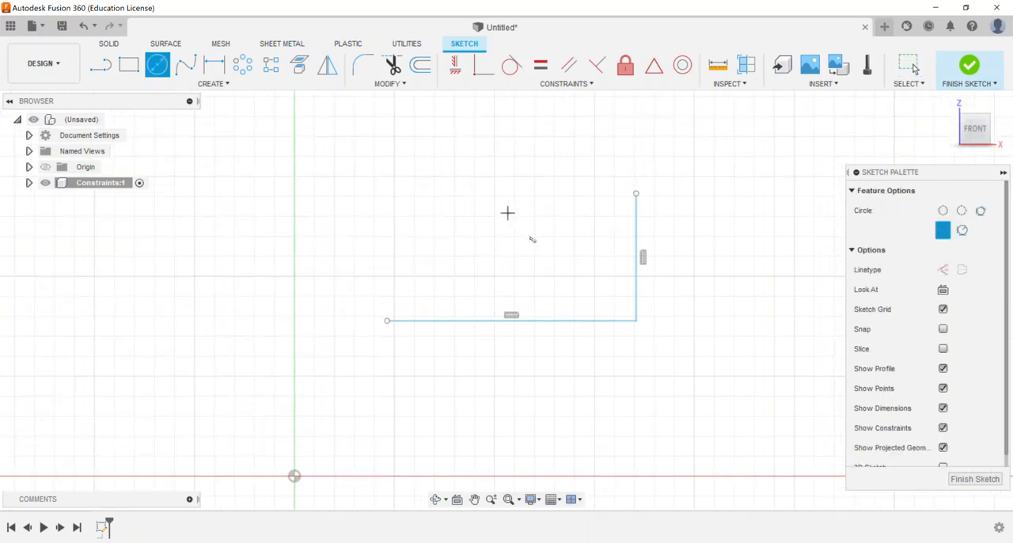
left_click(561, 269)
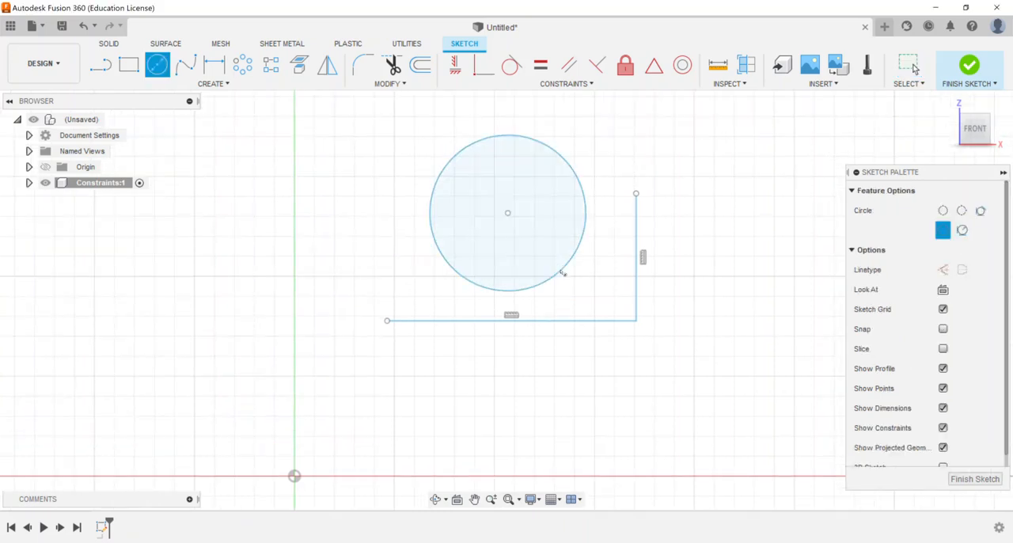
right_click(552, 117)
left_click(588, 118)
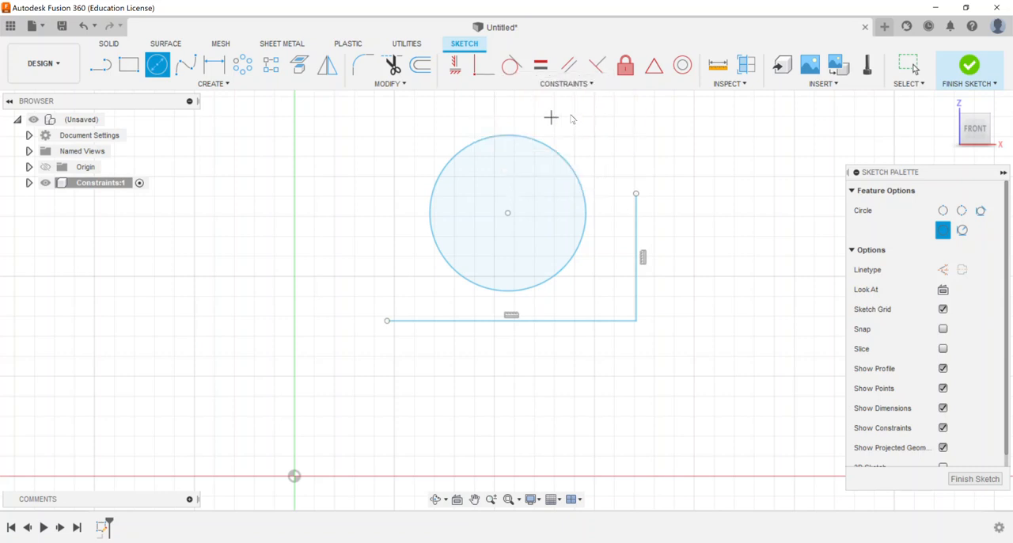
Step: Apply Tangent constraints between the circle and both the vertical and horizontal lines
left_click(512, 66)
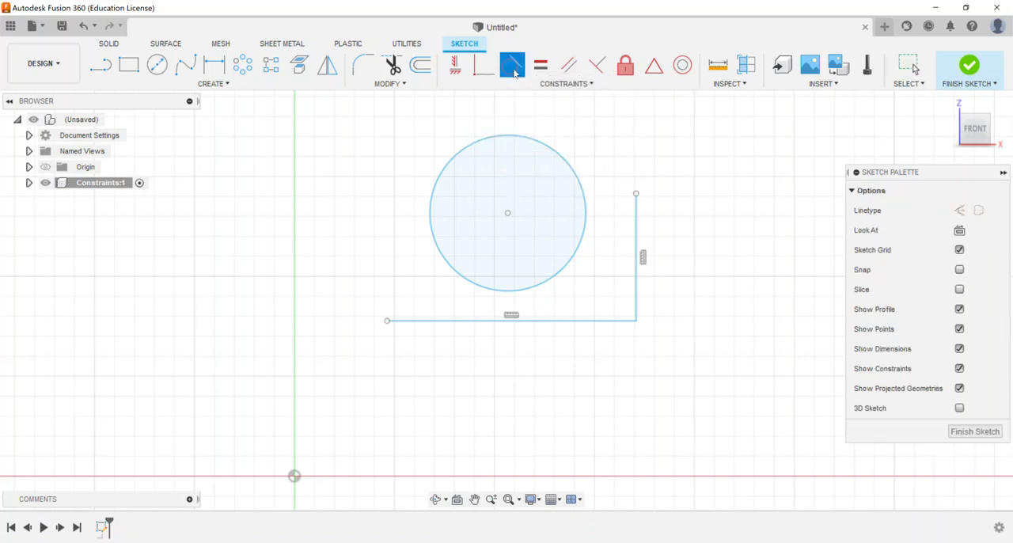
left_click(586, 219)
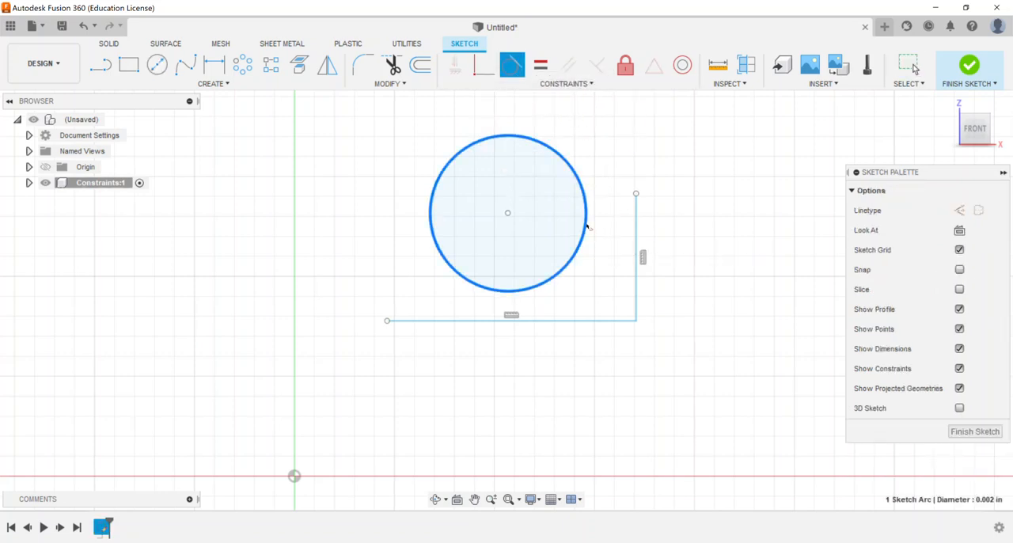
left_click(636, 234)
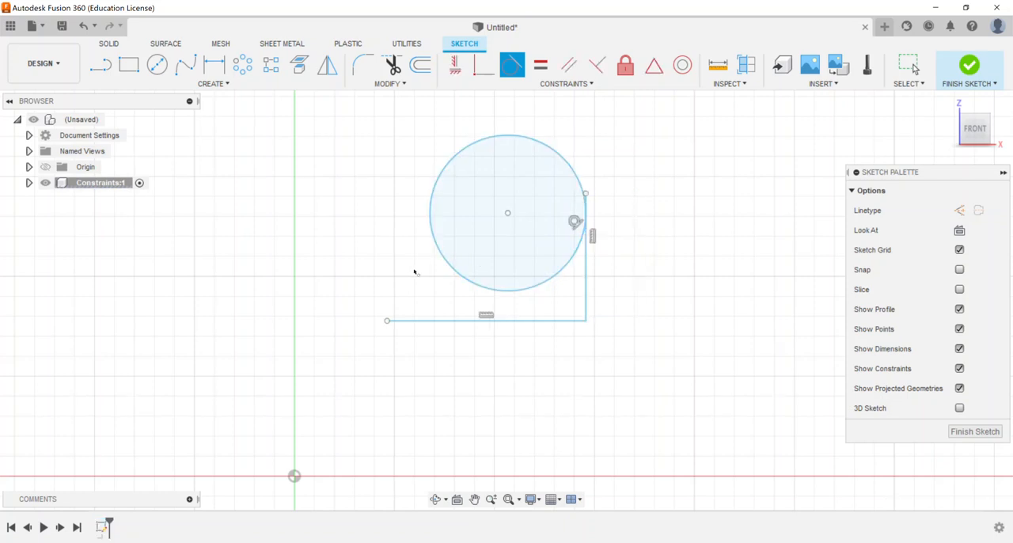
left_click(531, 289)
left_click(525, 320)
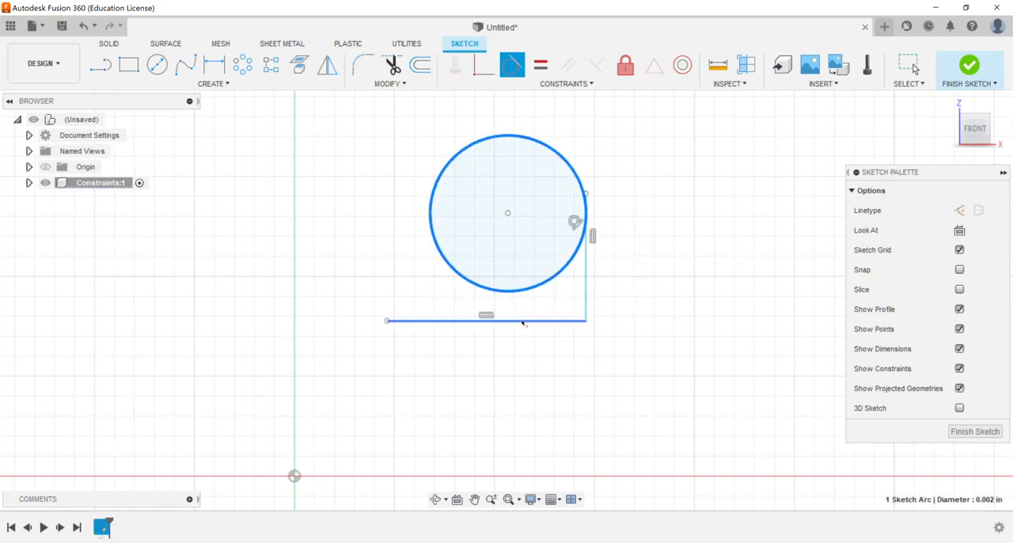
right_click(286, 204)
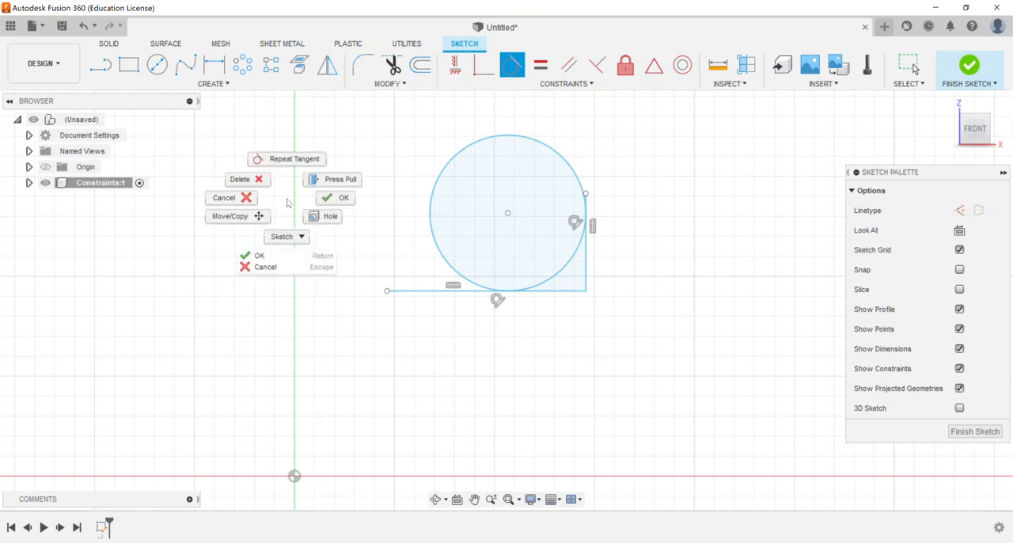
left_click(339, 198)
Step: Stretch the vertical line's upper endpoint to above the circle, at about Z 0.005 in
left_click_drag(587, 194, 586, 111)
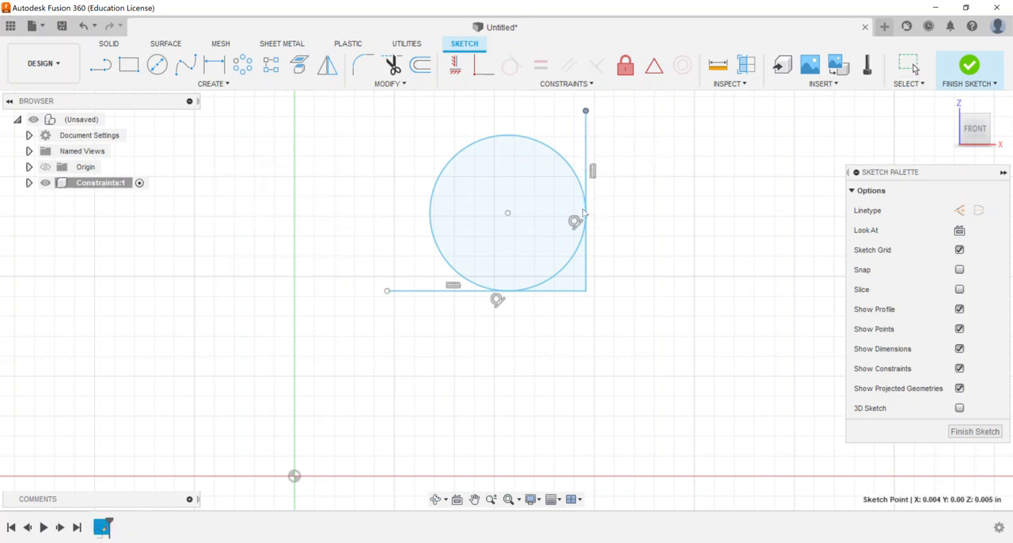
left_click(647, 197)
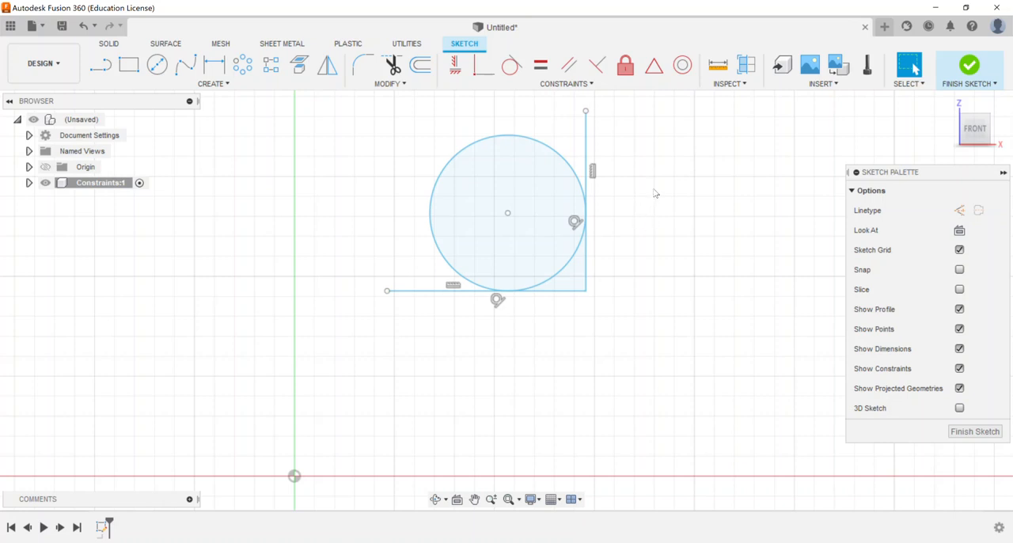
Step: Apply an Equal constraint between the horizontal line below the circle and the vertical line tangent to it
left_click(540, 65)
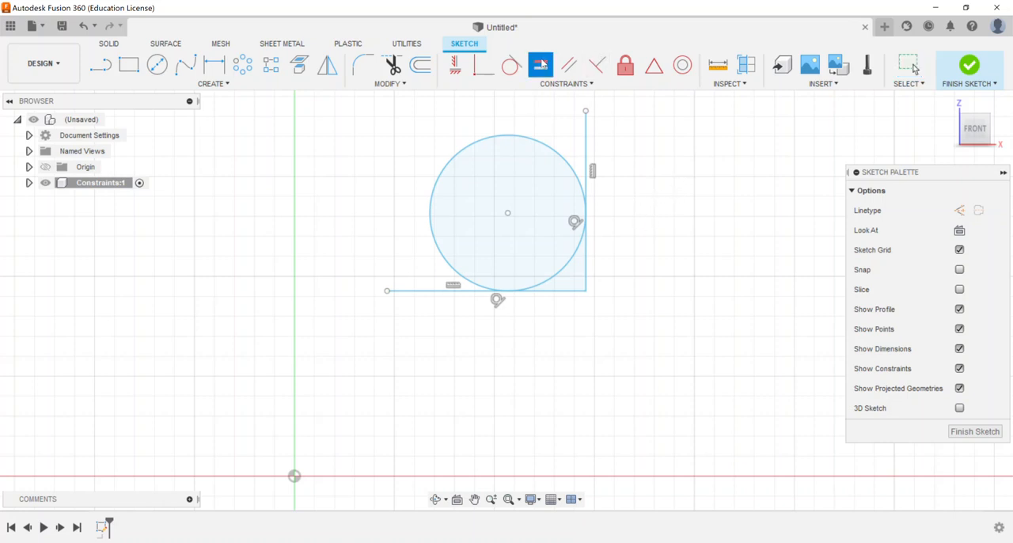
left_click(418, 290)
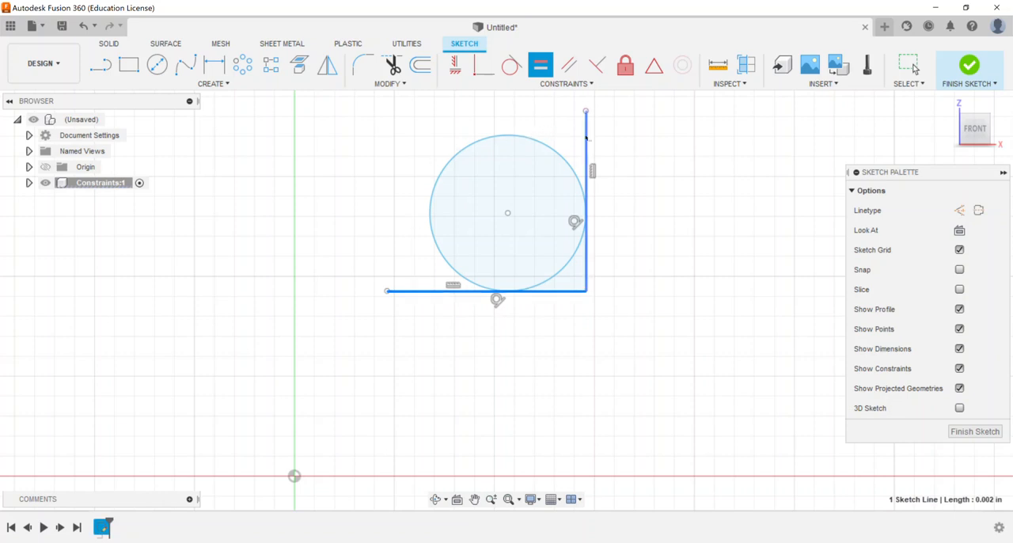
left_click(585, 137)
right_click(630, 218)
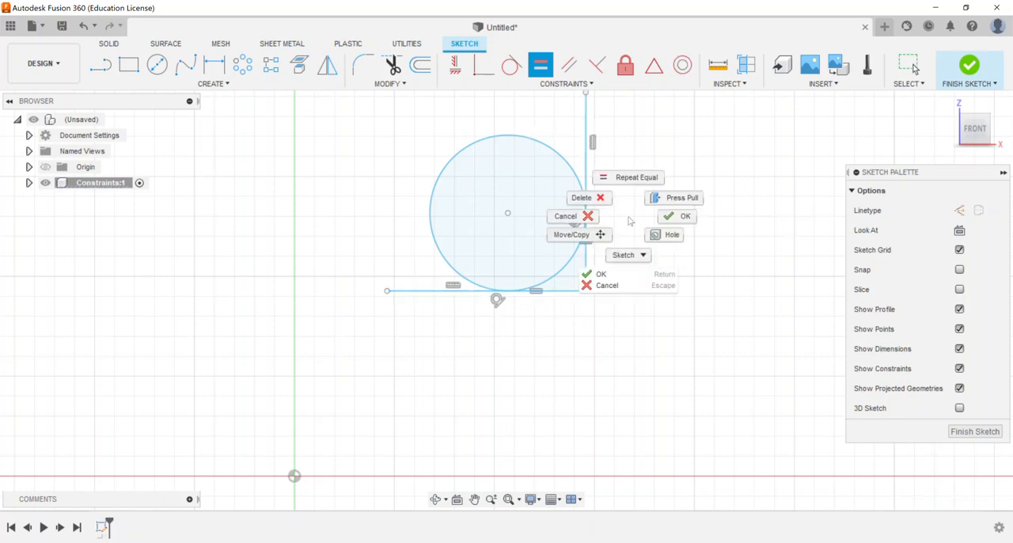
left_click(675, 215)
Step: Sketch a separate horizontal line about 0.003 in long to the right of the circle and its tangent lines
middle_click_drag(632, 159, 584, 228)
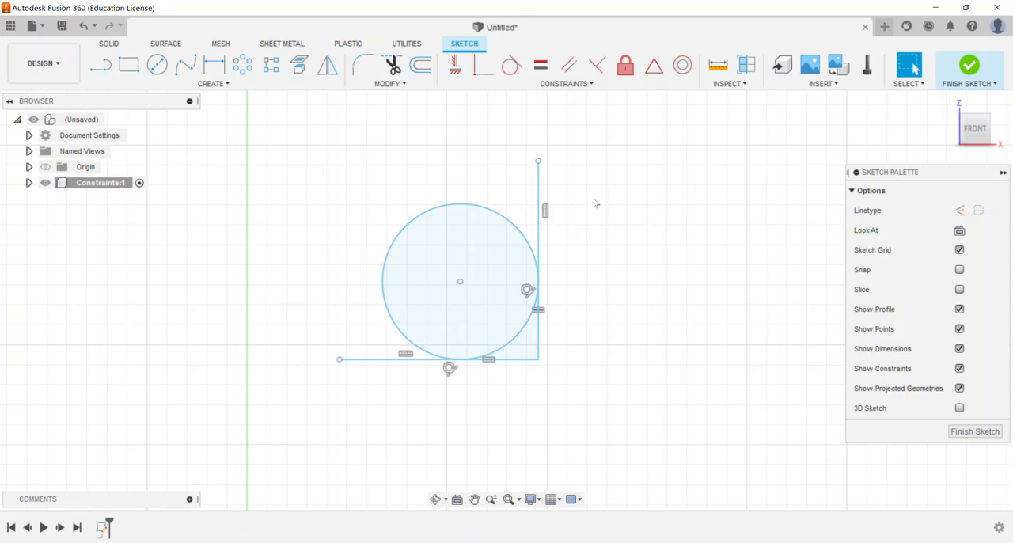
mouse_move(672, 255)
middle_mouse_down()
mouse_move(595, 225)
mouse_move(550, 239)
middle_mouse_up()
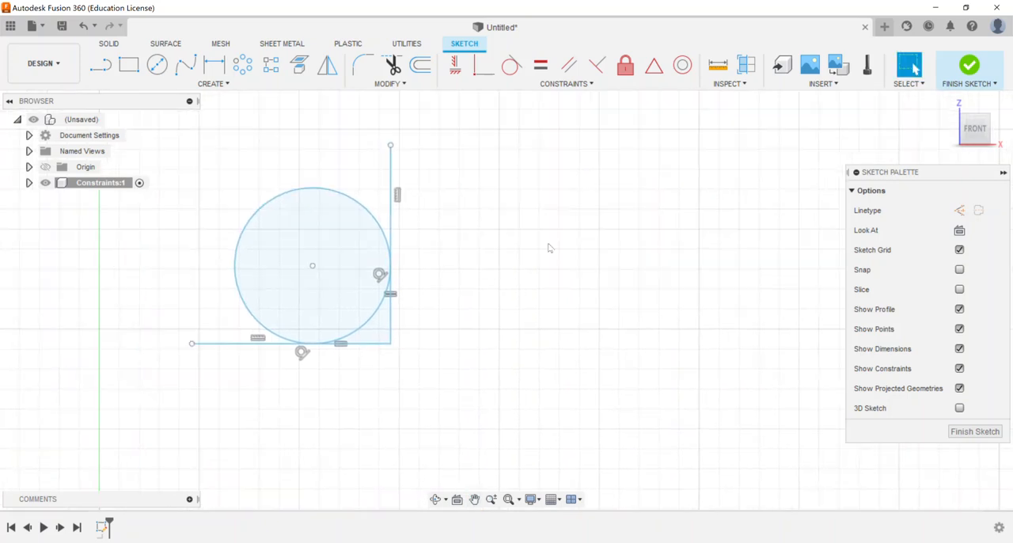
key("l")
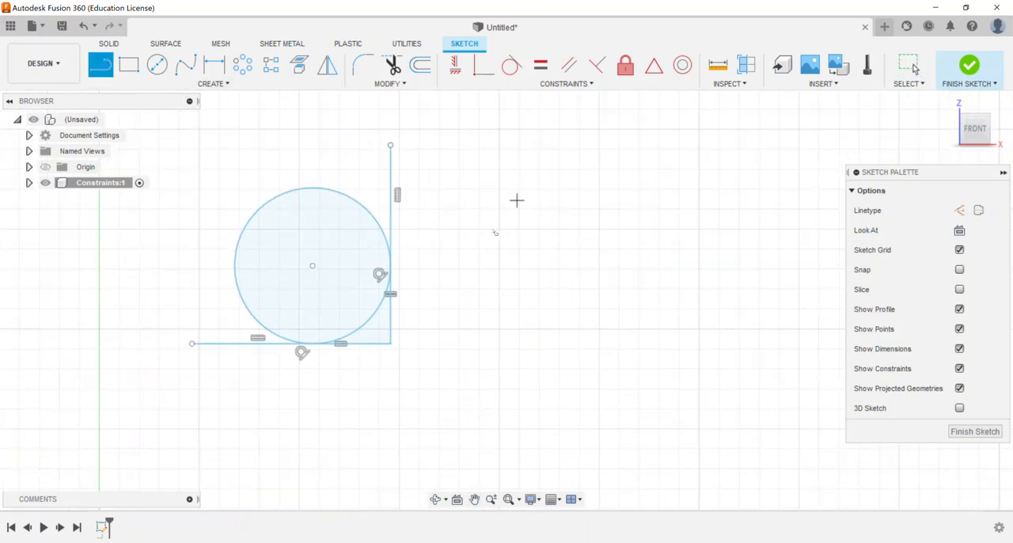
left_click(480, 232)
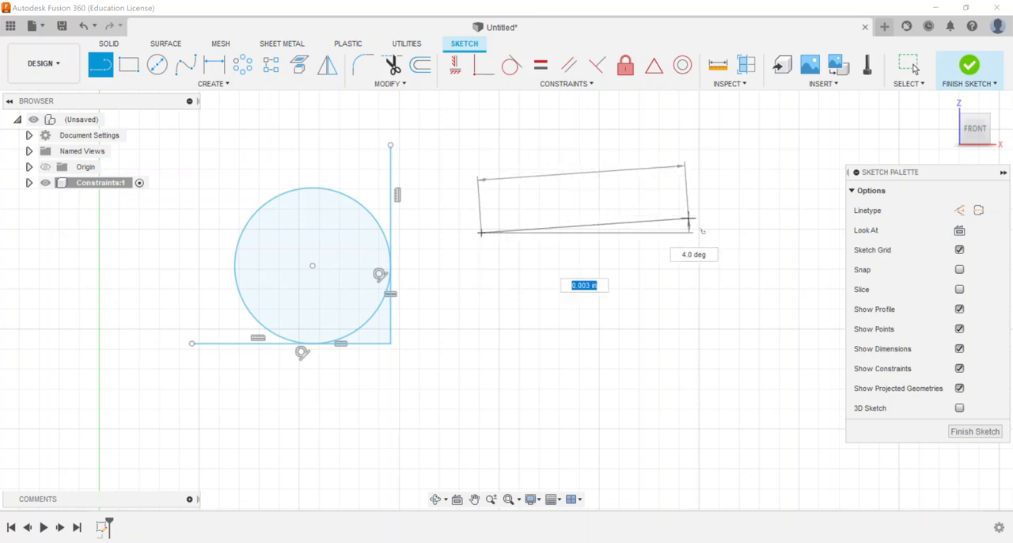
left_click(700, 230)
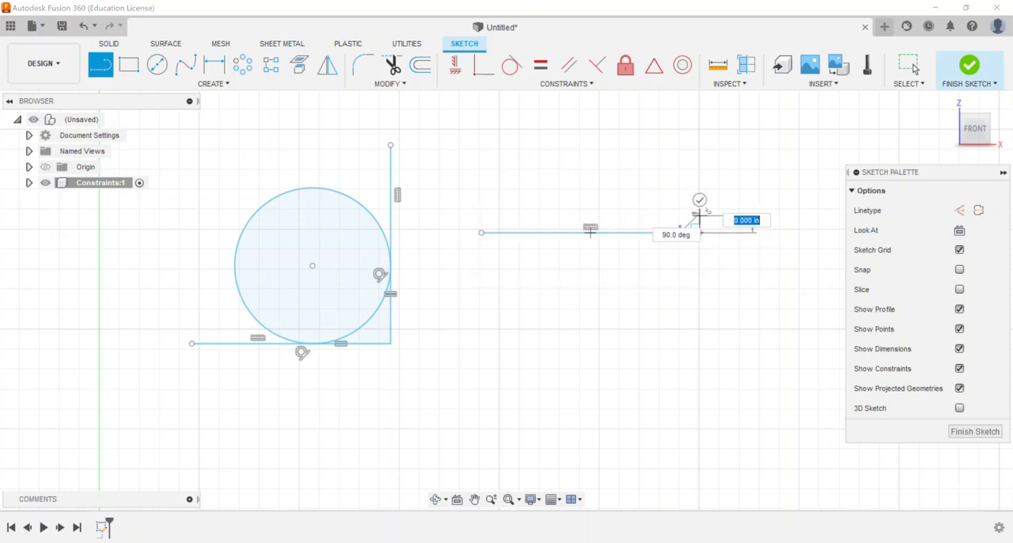
right_click(703, 208)
left_click(723, 229)
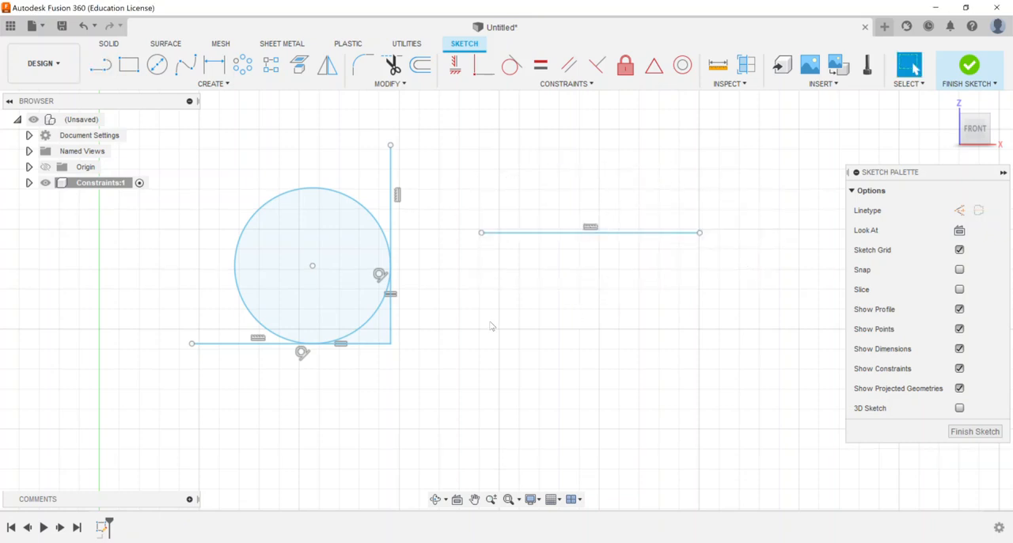
Step: Sketch a slightly slanted line below the new horizontal line, rising to the right and spanning about the same width
right_click(484, 319)
left_click(499, 285)
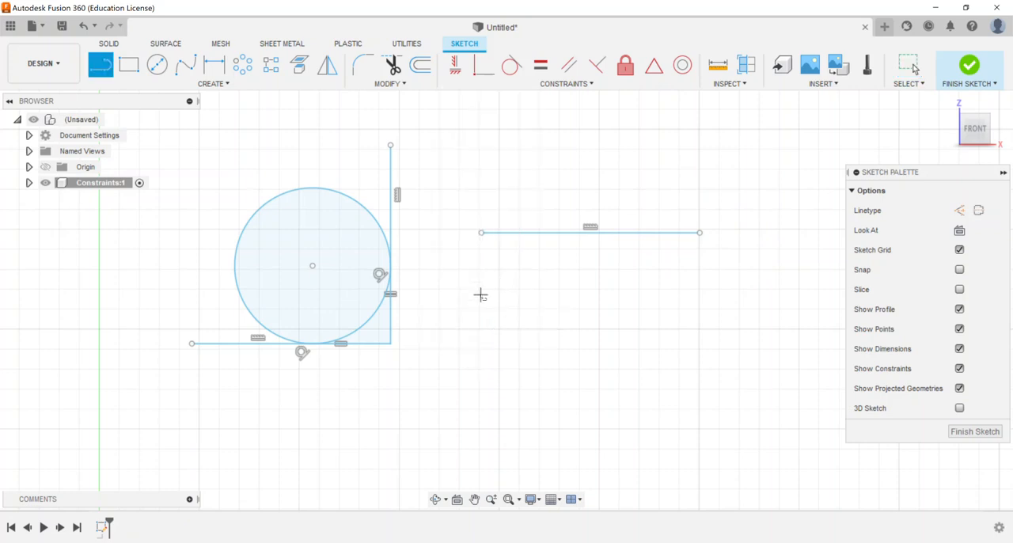
left_click(479, 320)
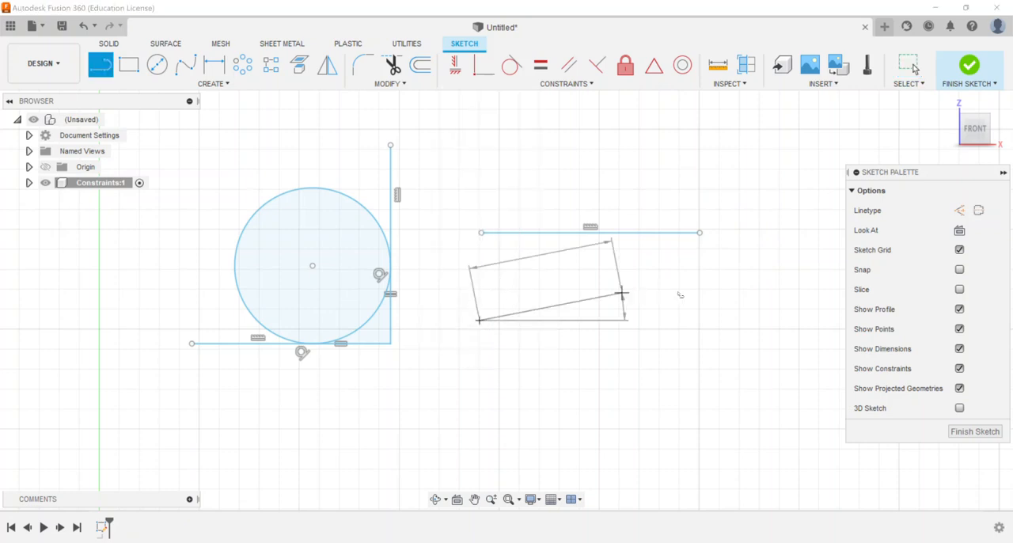
left_click(696, 299)
right_click(698, 297)
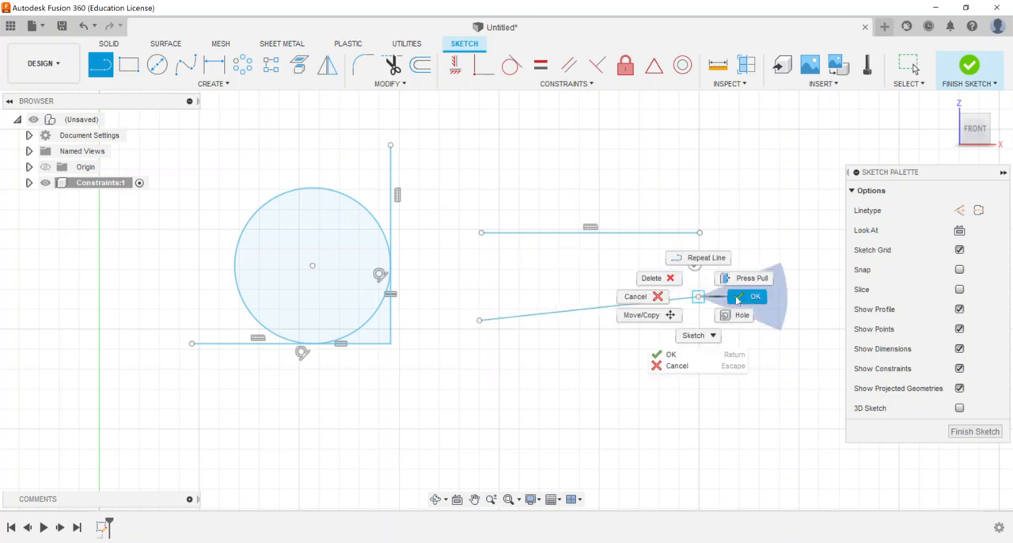
left_click(747, 296)
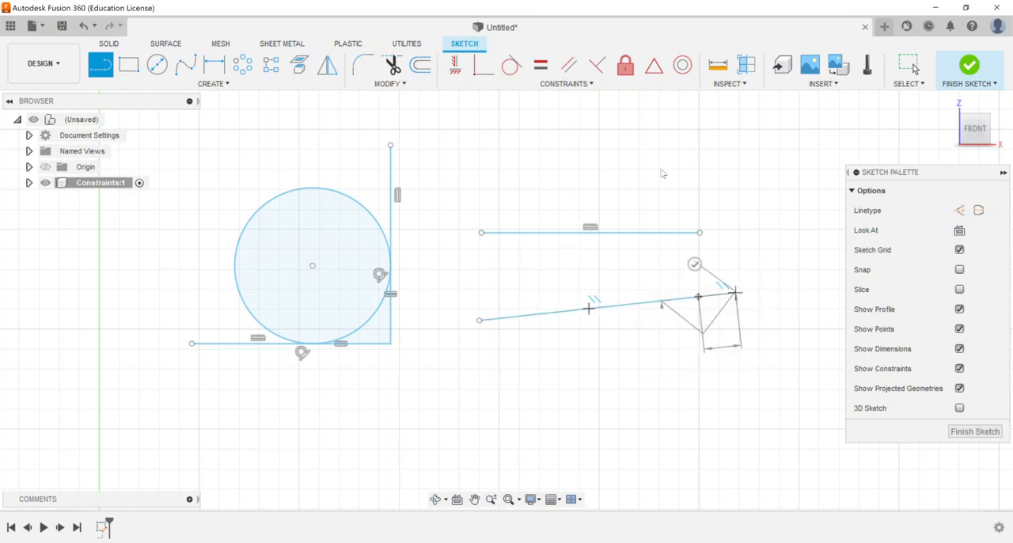
Step: Apply a Parallel constraint between the separate horizontal line and the slanted line below it
left_click(567, 68)
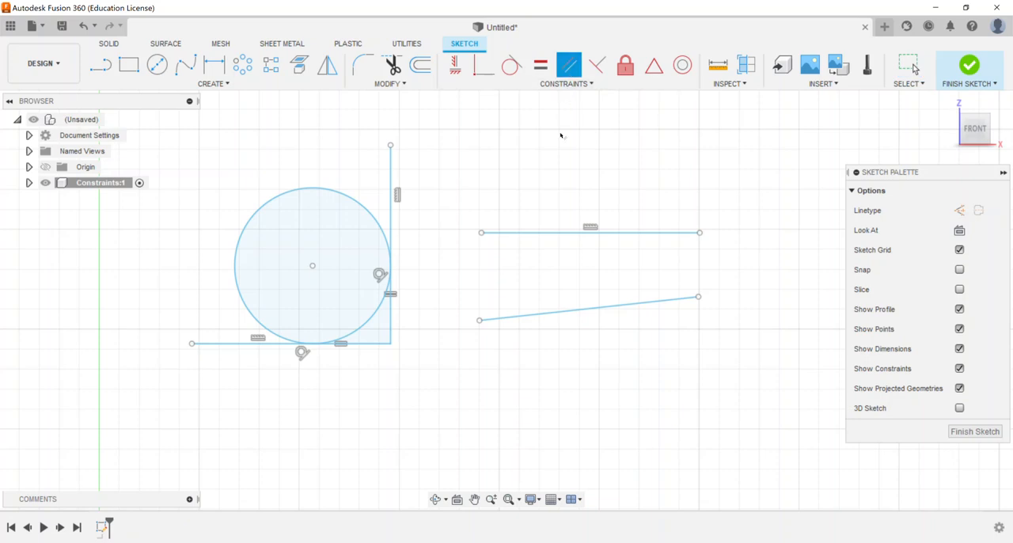
left_click(550, 235)
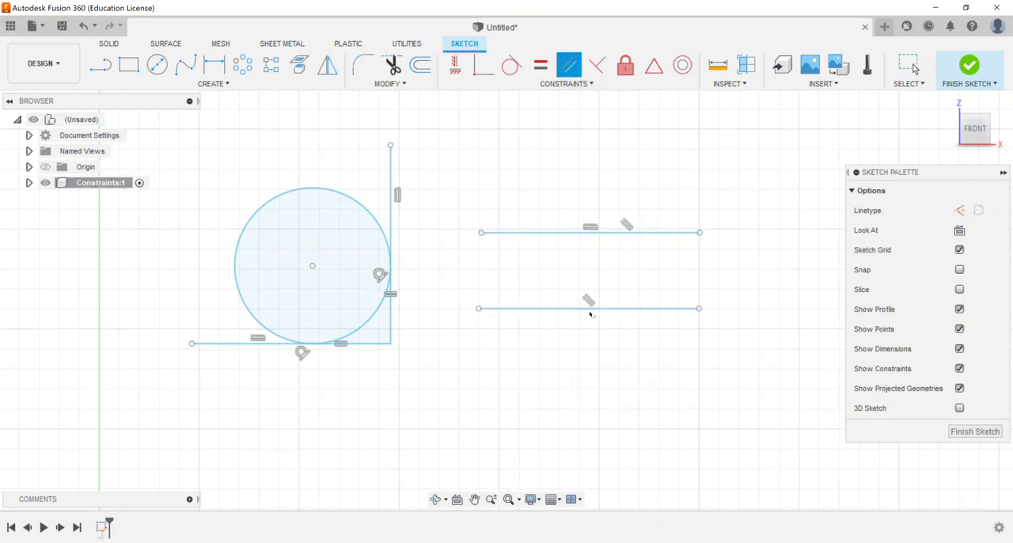
right_click(647, 166)
left_click(687, 166)
key("Escape")
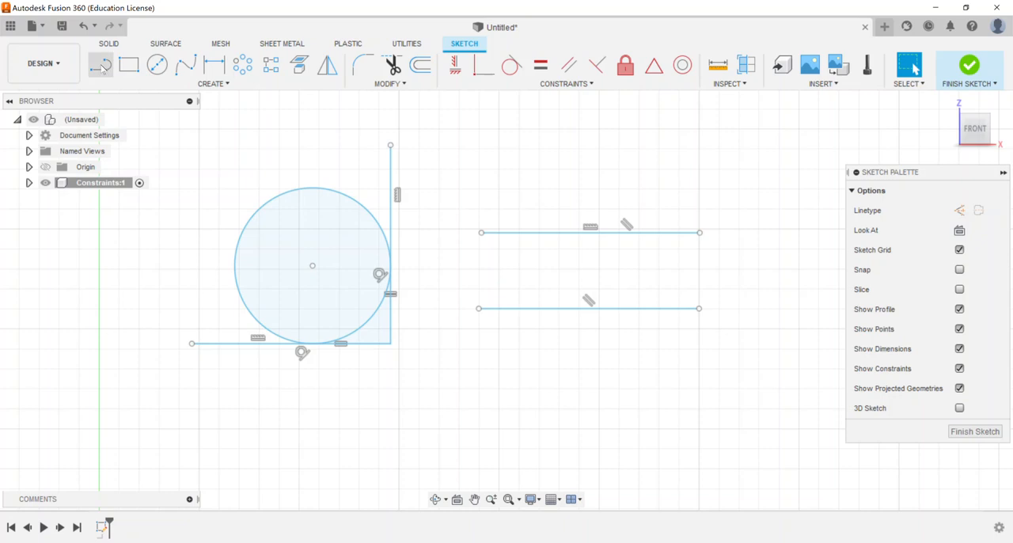
Step: Sketch a vertical line about 0.002 in long to the right of the two parallel lines
left_click(103, 68)
middle_click_drag(660, 240, 419, 271)
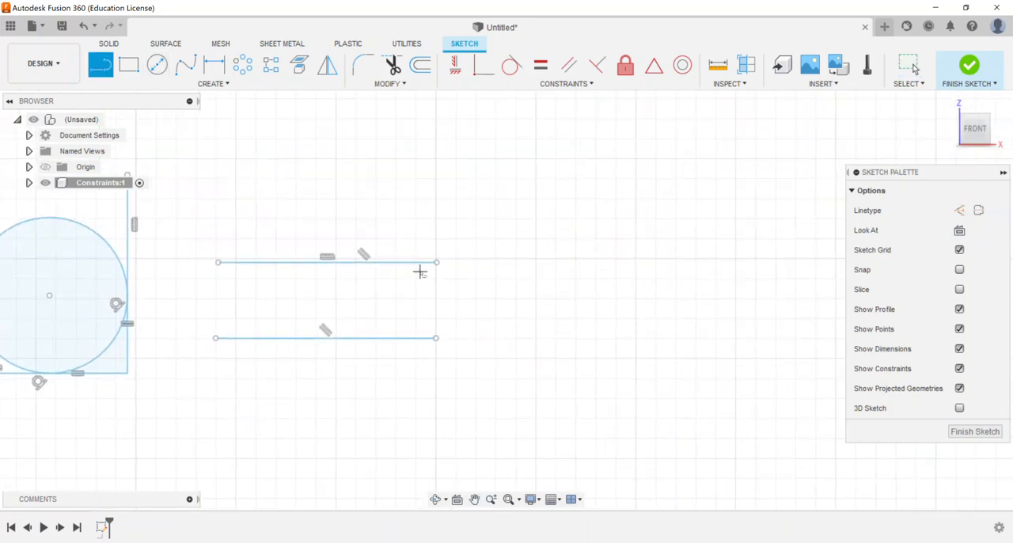
left_click(511, 178)
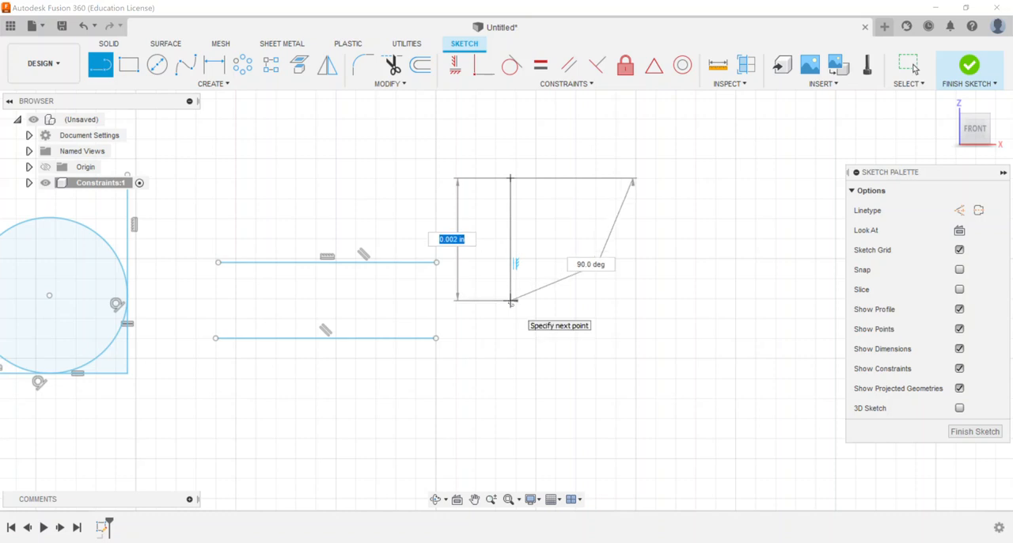
left_click(510, 300)
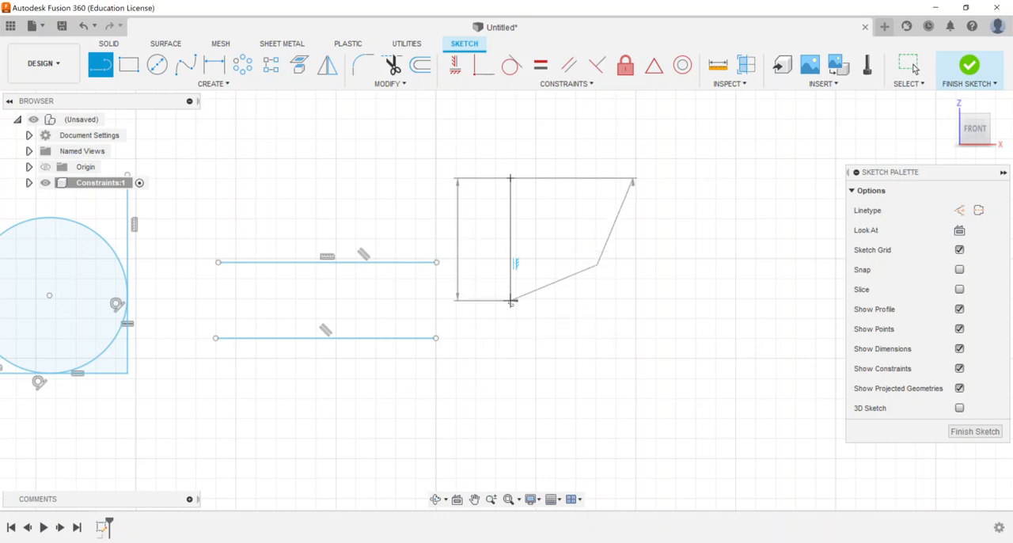
right_click(616, 248)
left_click(576, 248)
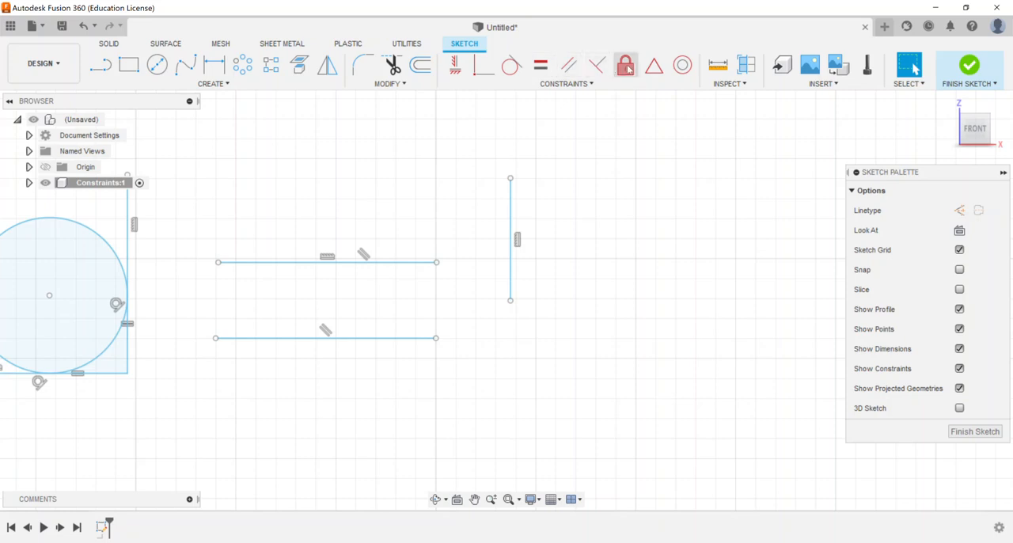
Step: Delete the Vertical constraint from the standalone vertical line and shift its upper endpoint slightly
left_click(519, 241)
right_click(521, 244)
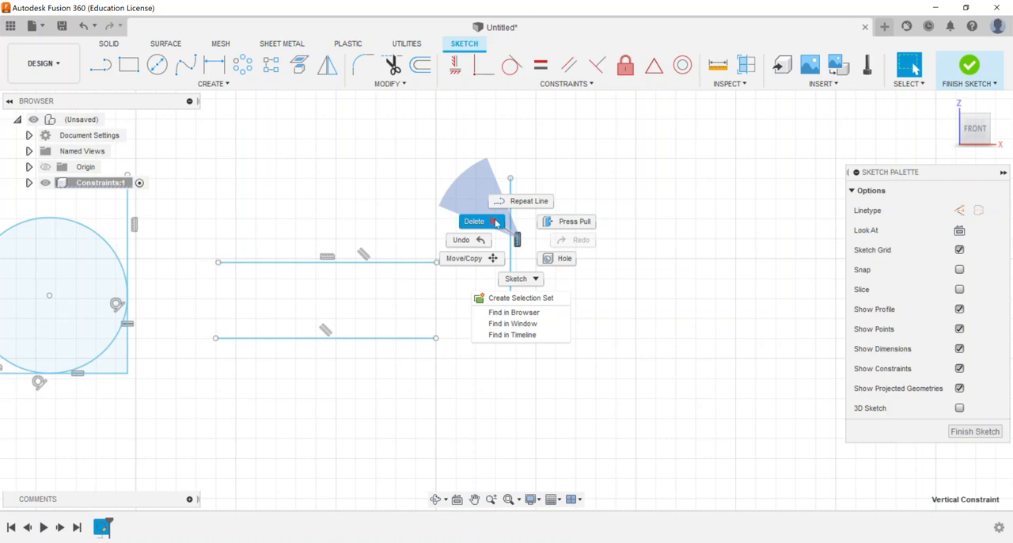
left_click(522, 239)
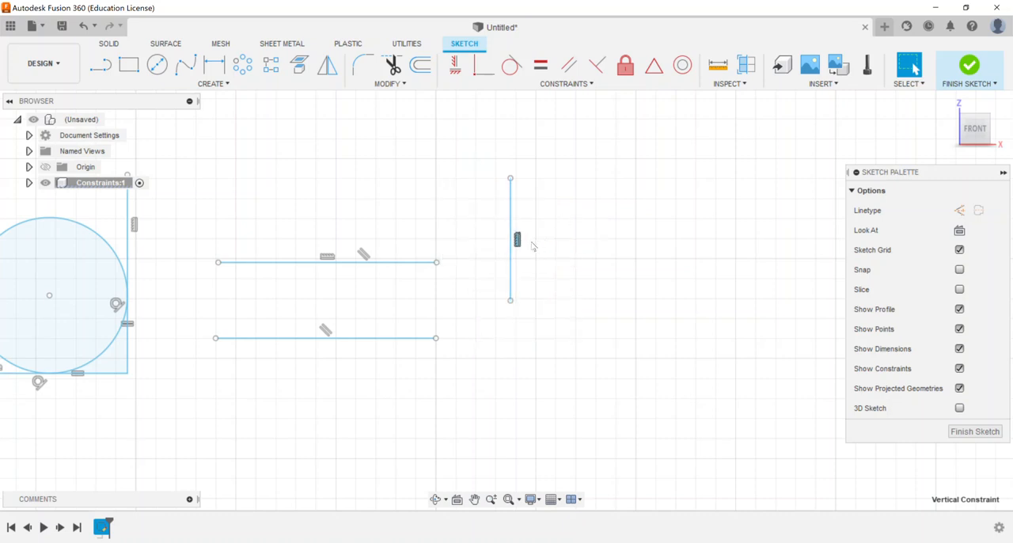
key("Delete")
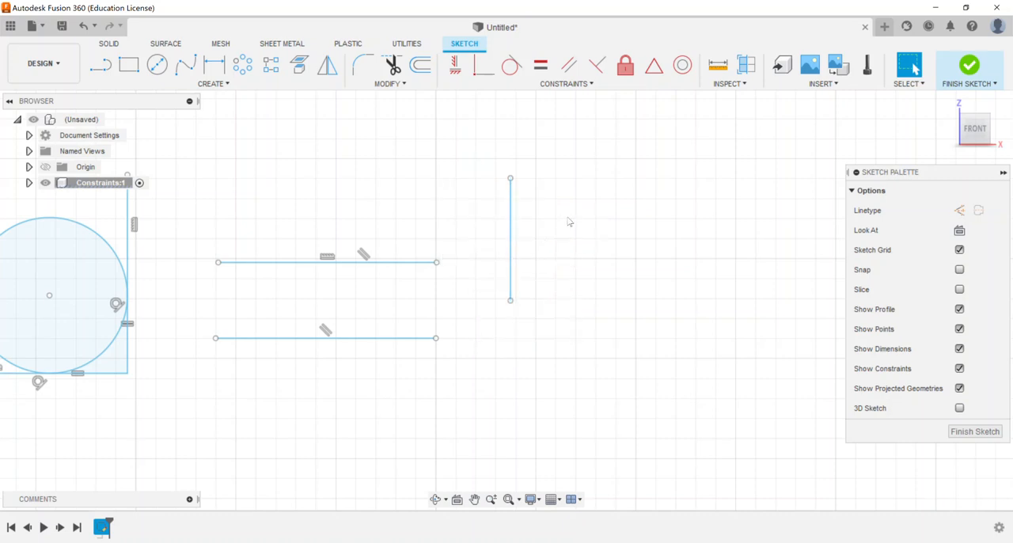
mouse_move(511, 178)
left_mouse_down()
mouse_move(644, 238)
mouse_move(663, 262)
mouse_move(477, 185)
mouse_move(443, 214)
mouse_move(513, 184)
left_mouse_up()
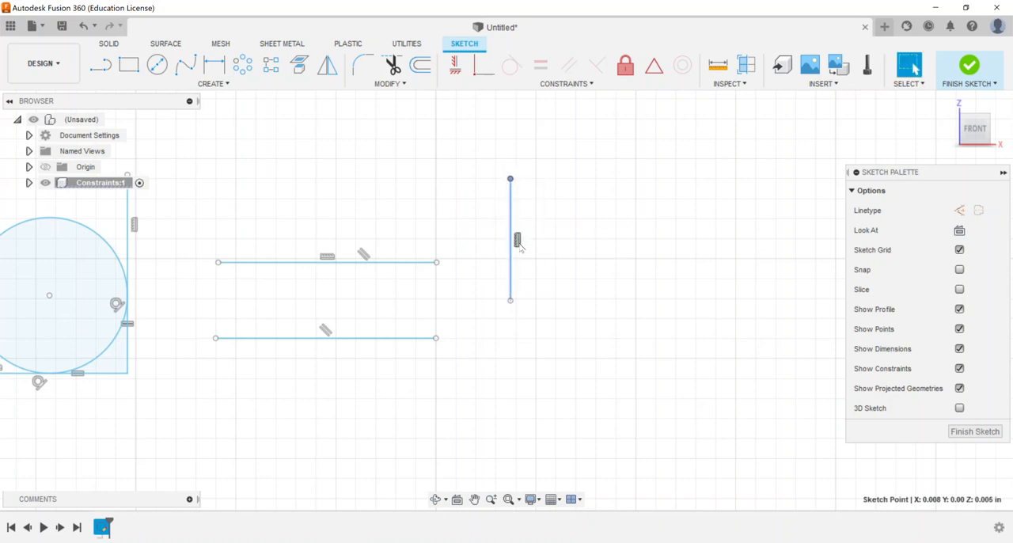
left_click(565, 223)
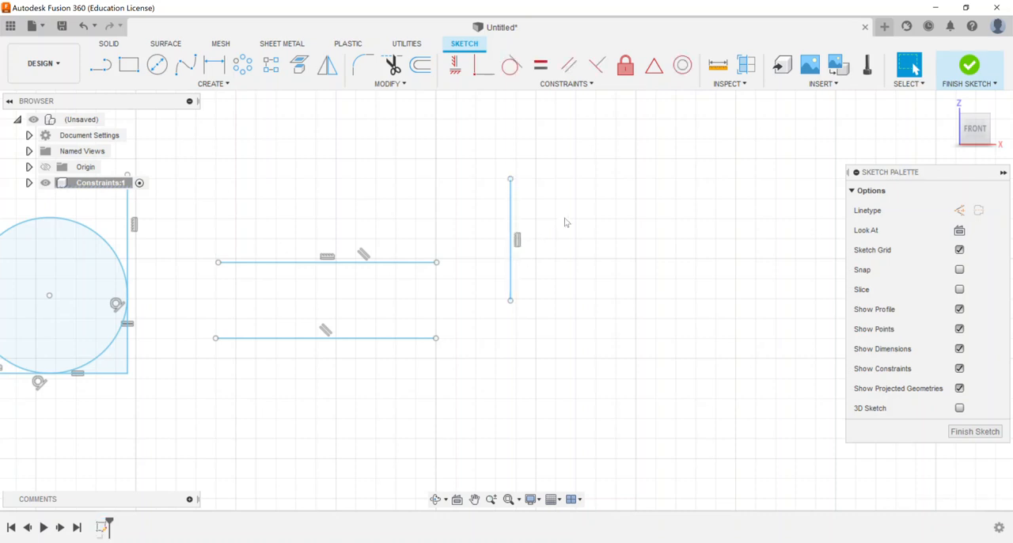
Step: Sketch a slanted line from above the parallel lines down to a point on the upper parallel line
left_click(101, 65)
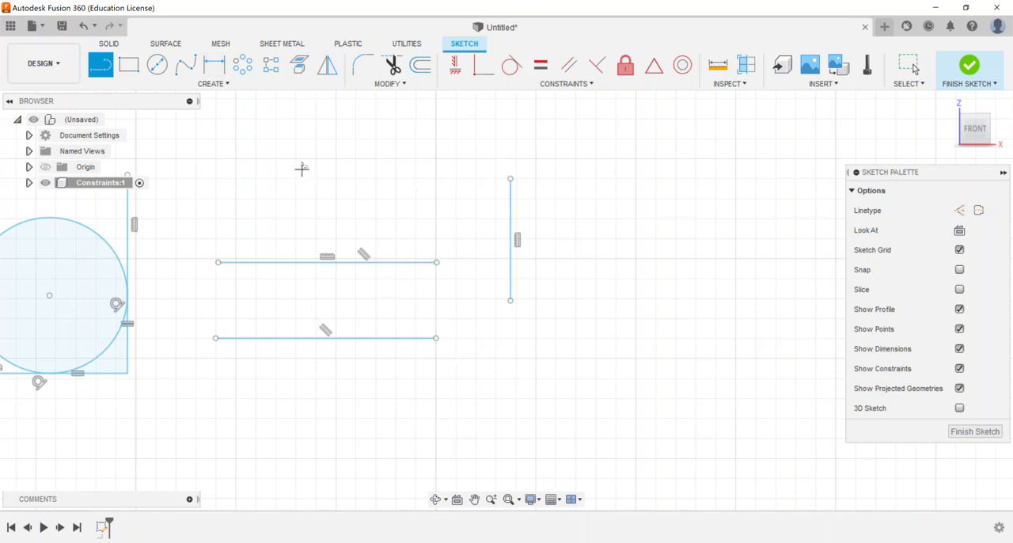
left_click(295, 142)
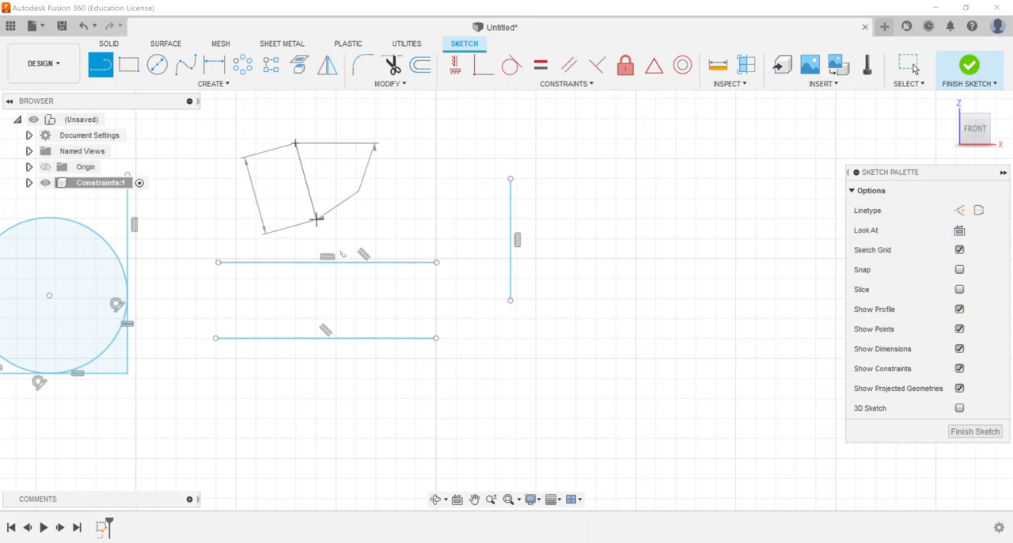
left_click(343, 263)
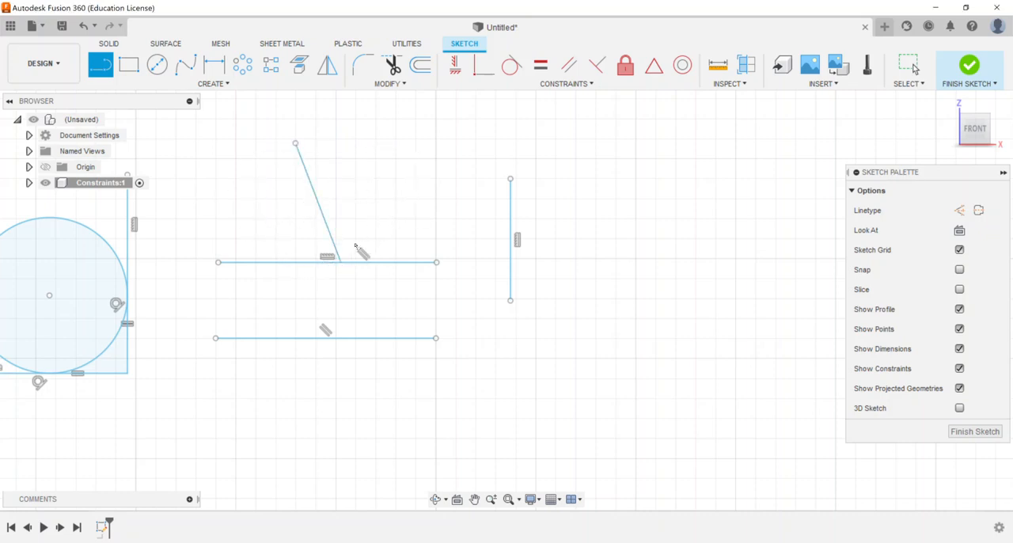
right_click(388, 167)
left_click(441, 166)
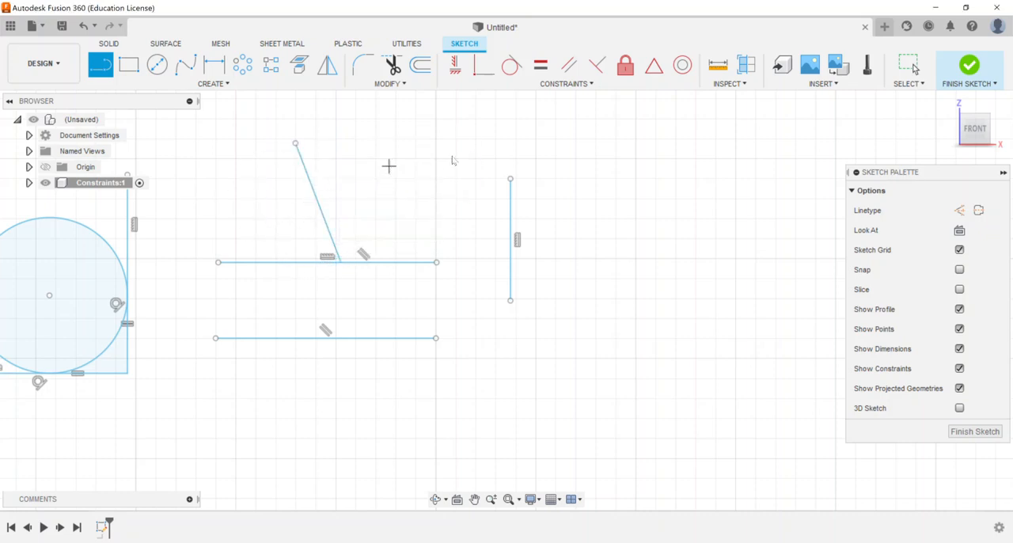
Step: Apply a Perpendicular constraint between the slanted line and the upper parallel line
left_click(598, 65)
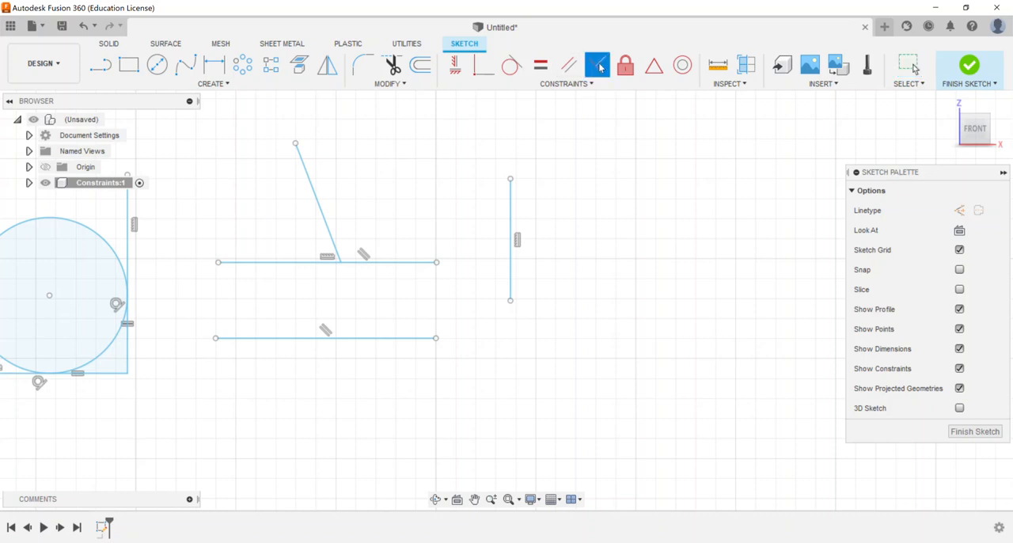
left_click(324, 229)
left_click(300, 262)
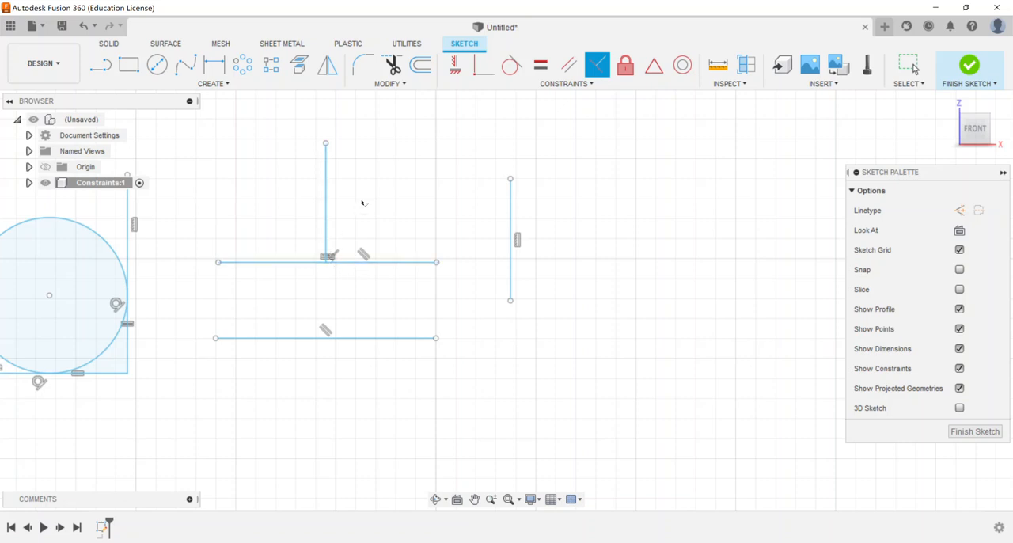
right_click(457, 168)
left_click(483, 164)
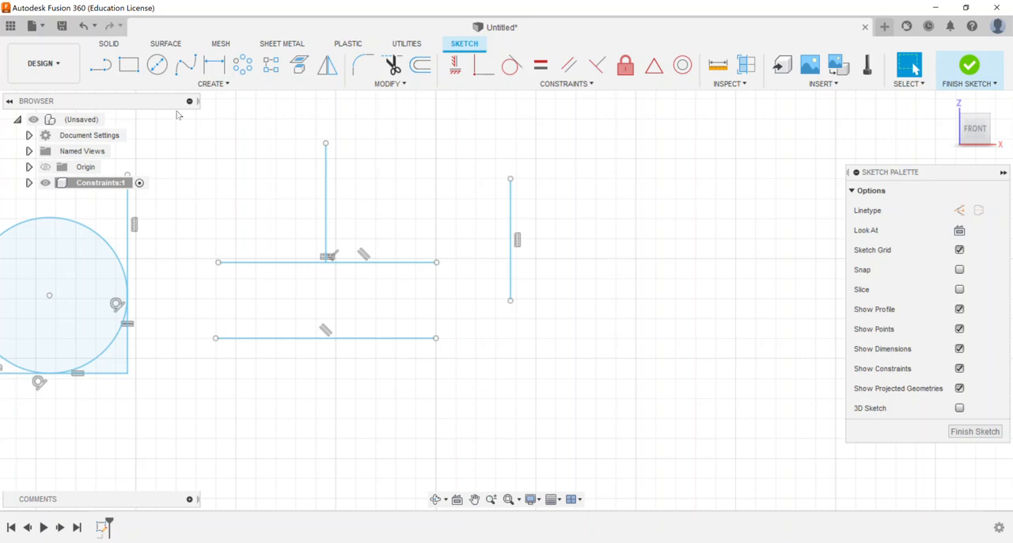
Step: Sketch two separate circles right of the standalone vertical line, the second one smaller and to the lower right of the first
left_click(165, 66)
left_click(588, 194)
left_click(626, 251)
left_click(706, 290)
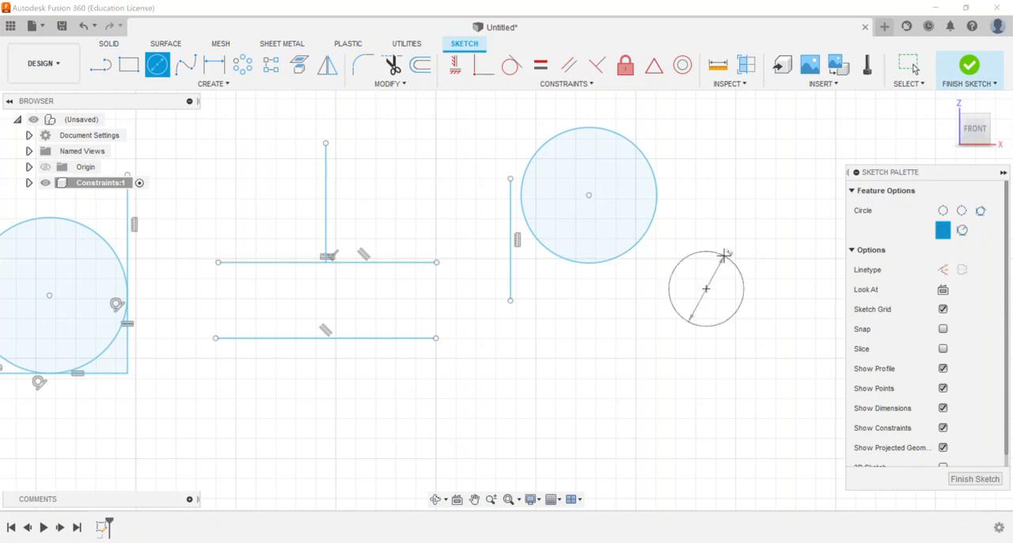
left_click(729, 238)
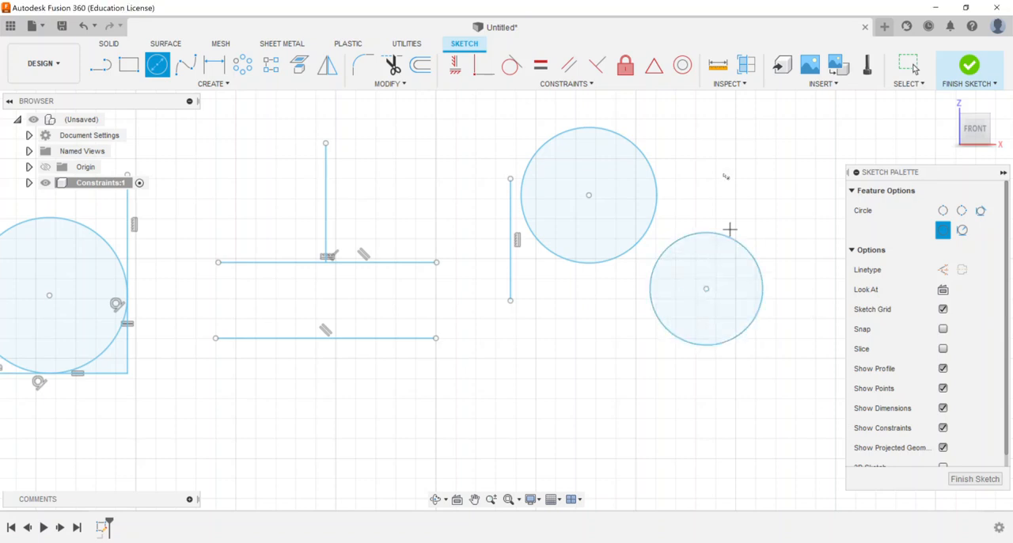
right_click(723, 173)
left_click(757, 174)
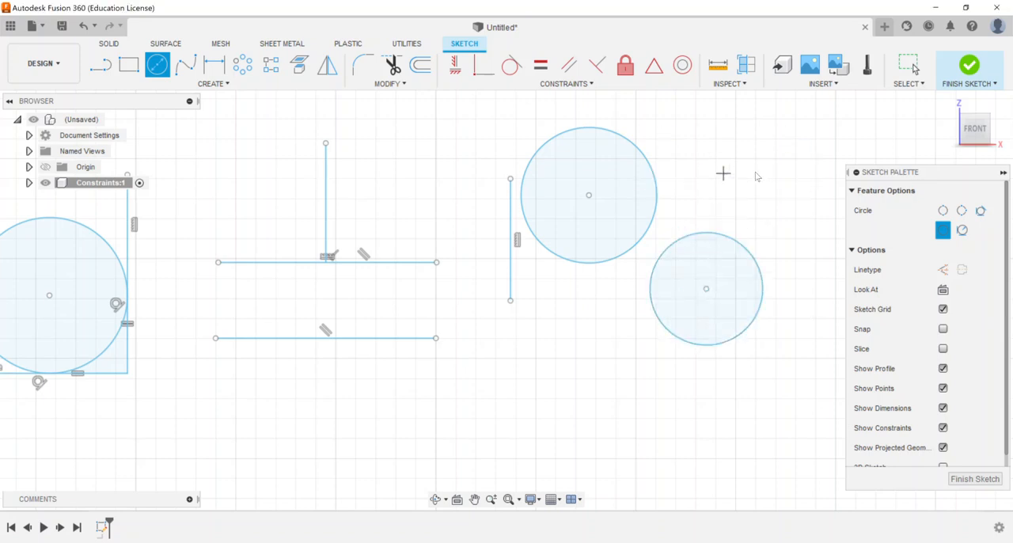
Step: Apply a Fix constraint to the larger circle beside the standalone vertical line
left_click(624, 70)
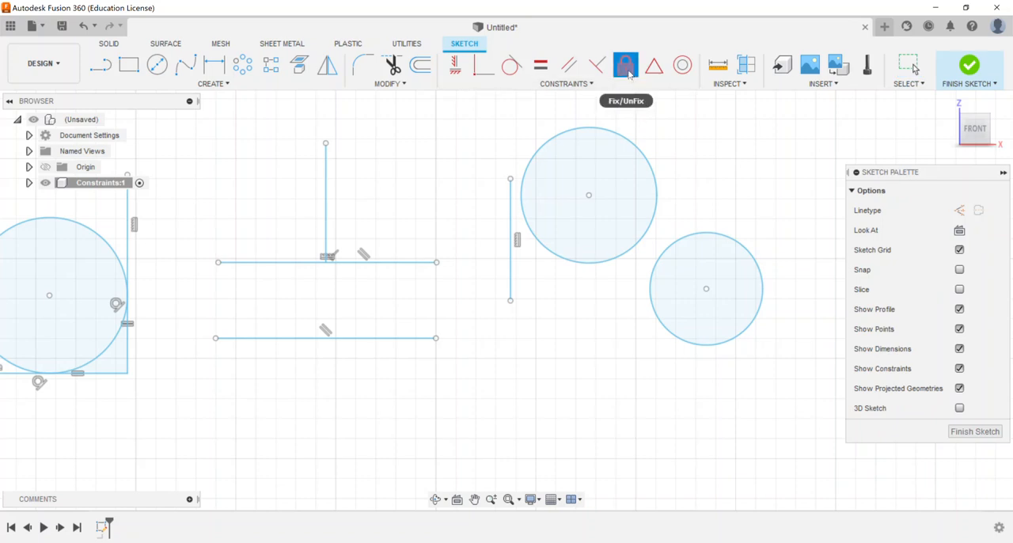
left_click(636, 141)
right_click(700, 162)
left_click(745, 155)
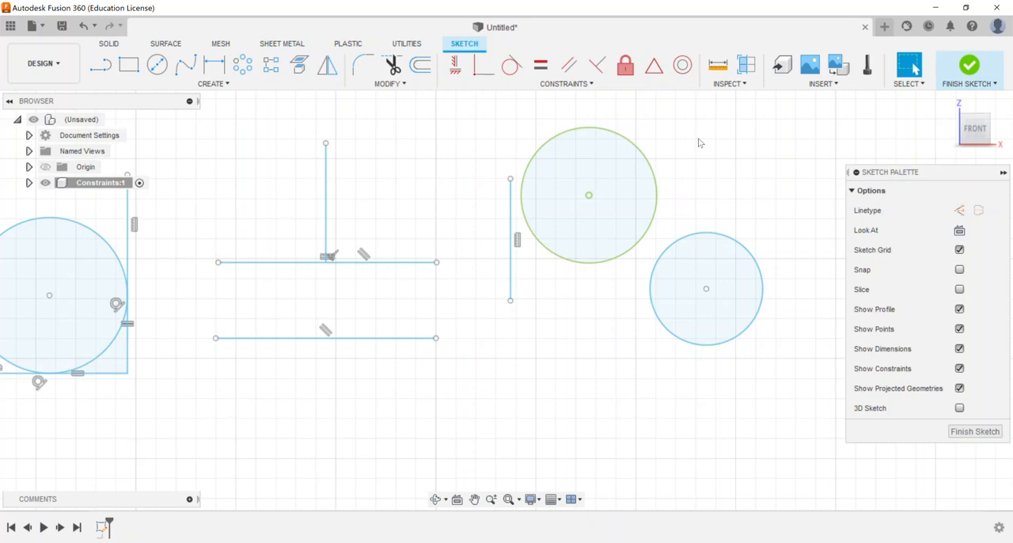
Step: Try a Tangent constraint between the smaller circle and the fixed circle, and undo it
left_click(511, 65)
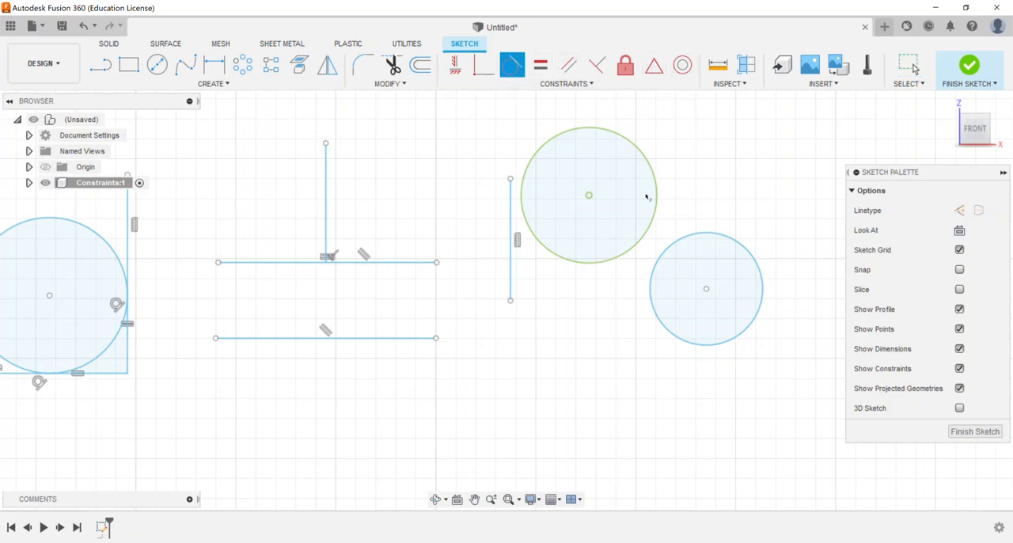
left_click(665, 249)
left_click(651, 231)
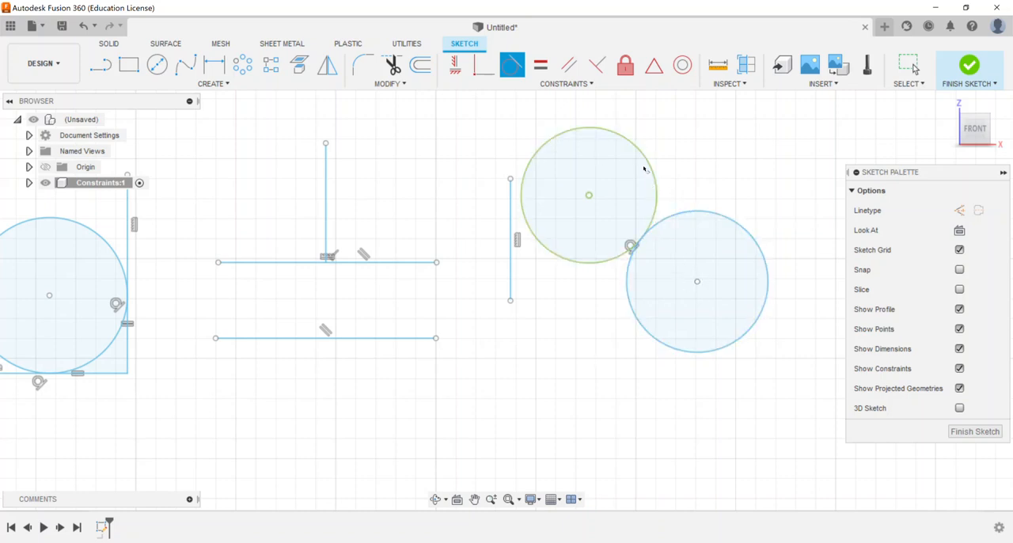
key("Escape")
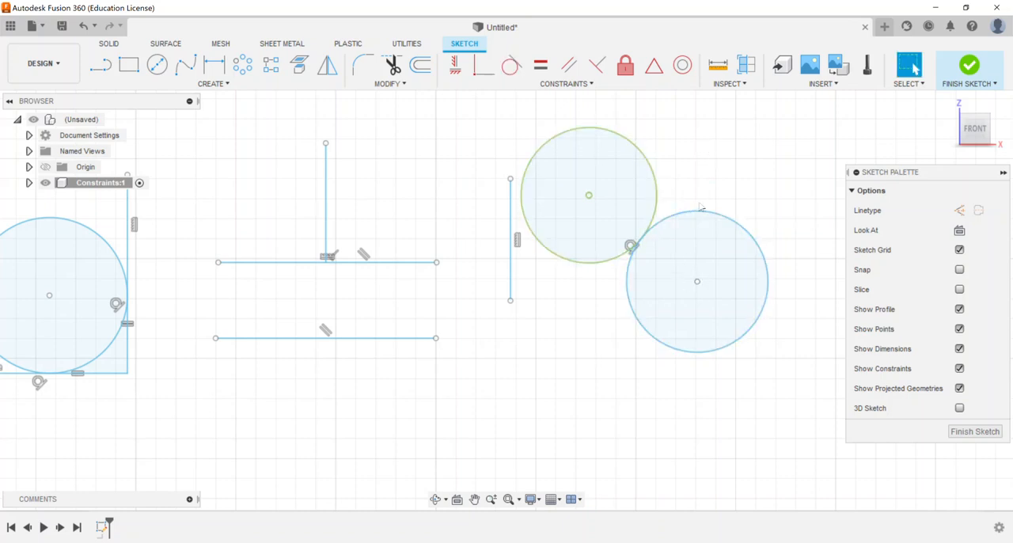
key("ctrl+z")
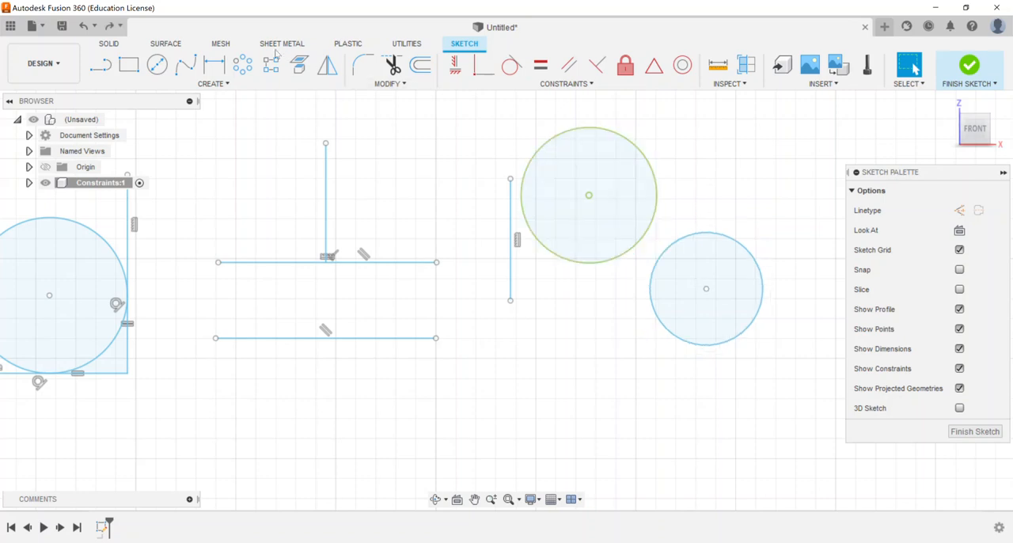
Step: Dimension the smaller circle with a diameter of 0.001 in
left_click(214, 65)
left_click(736, 240)
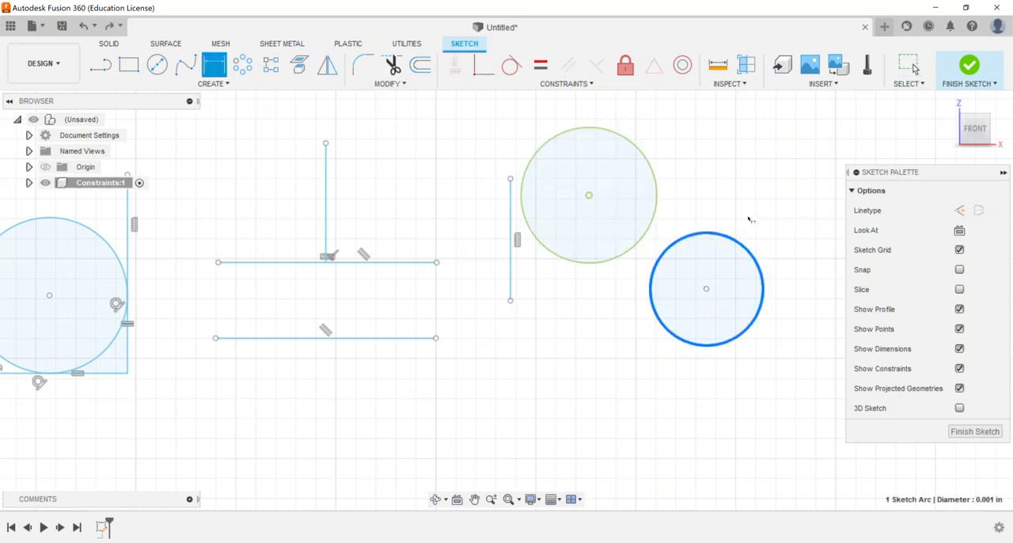
left_click(753, 210)
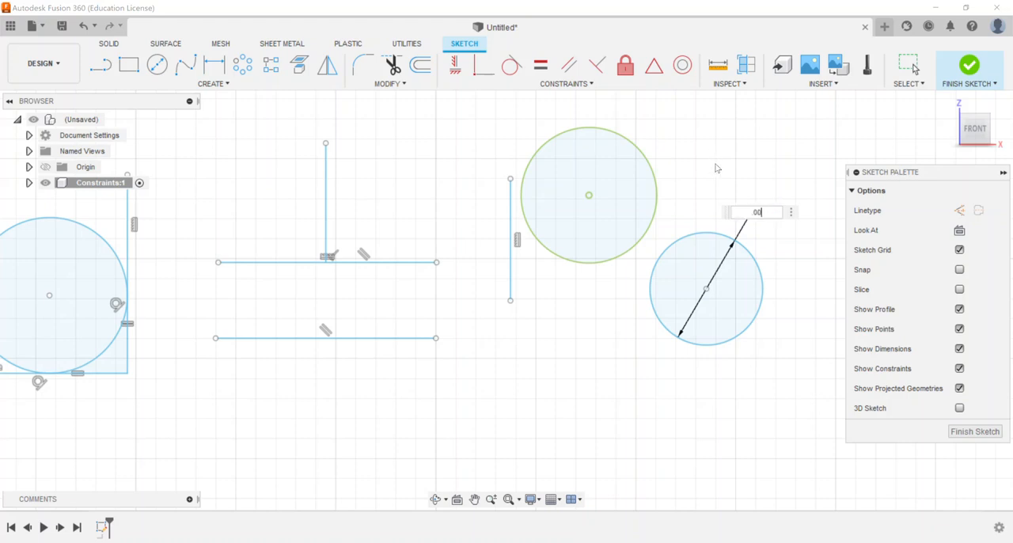
type("0.001")
key("Return")
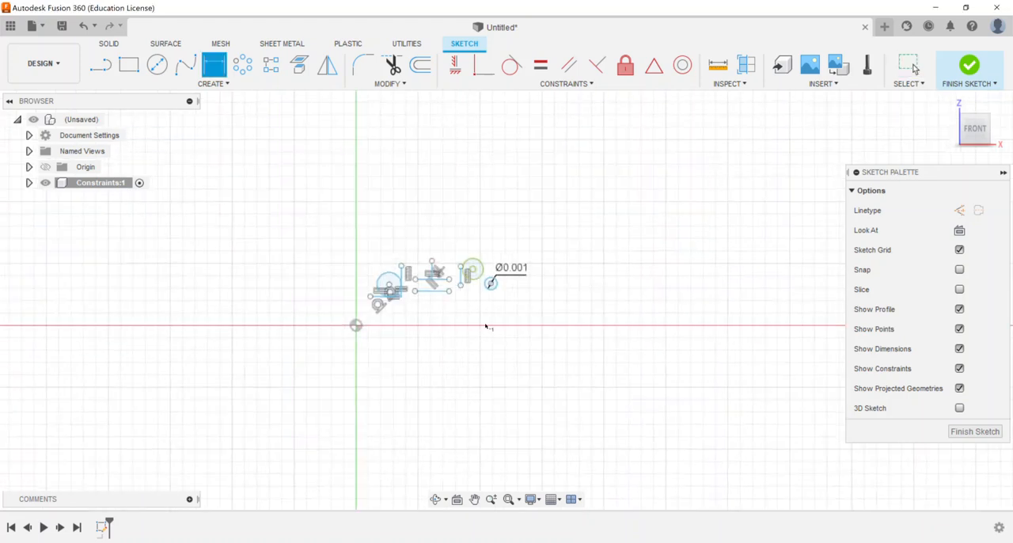
scroll(491, 300, "up", 10)
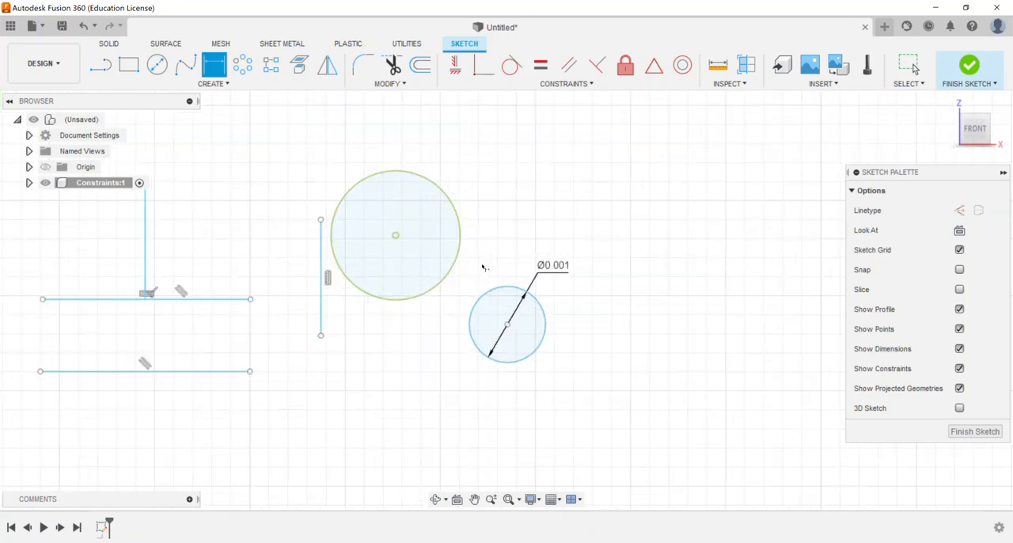
right_click(486, 205)
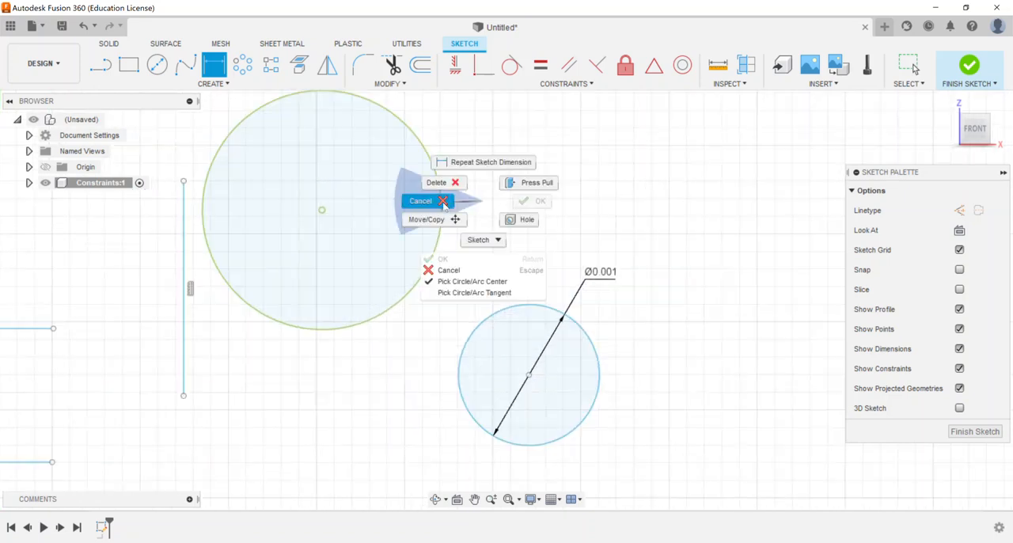
left_click(463, 203)
Step: Apply a Tangent constraint between the dimensioned smaller circle and the fixed larger circle
left_click(506, 75)
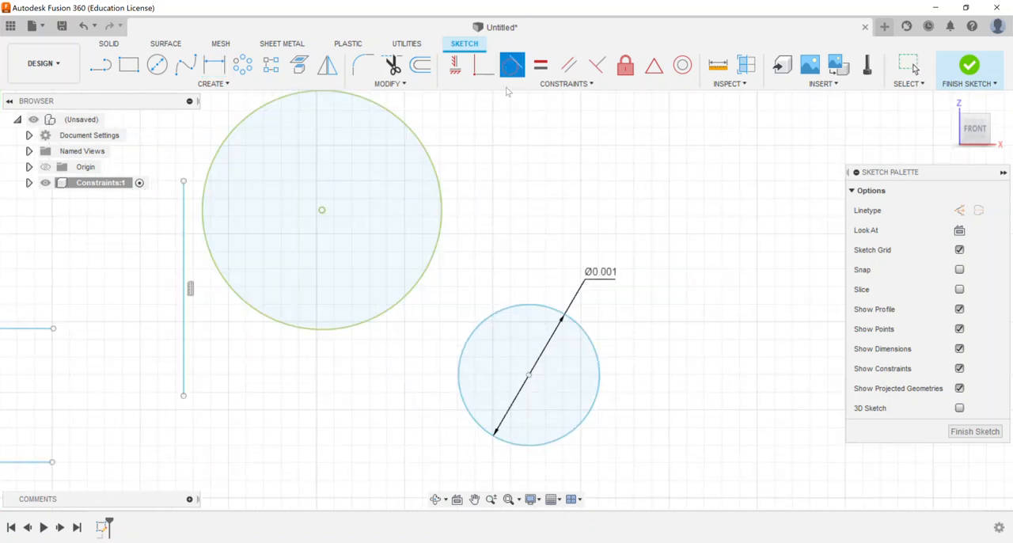
left_click(473, 315)
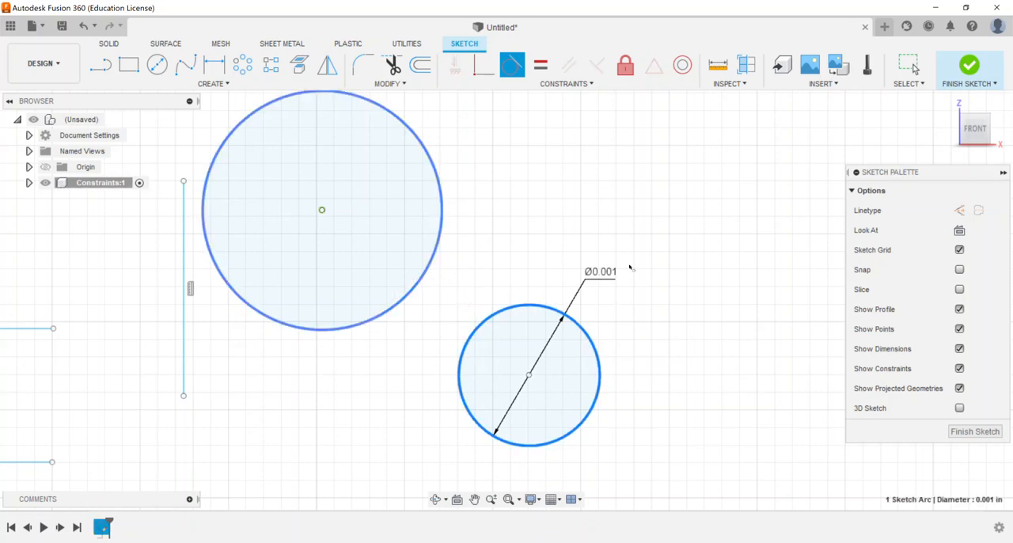
scroll(491, 291, "down", 3)
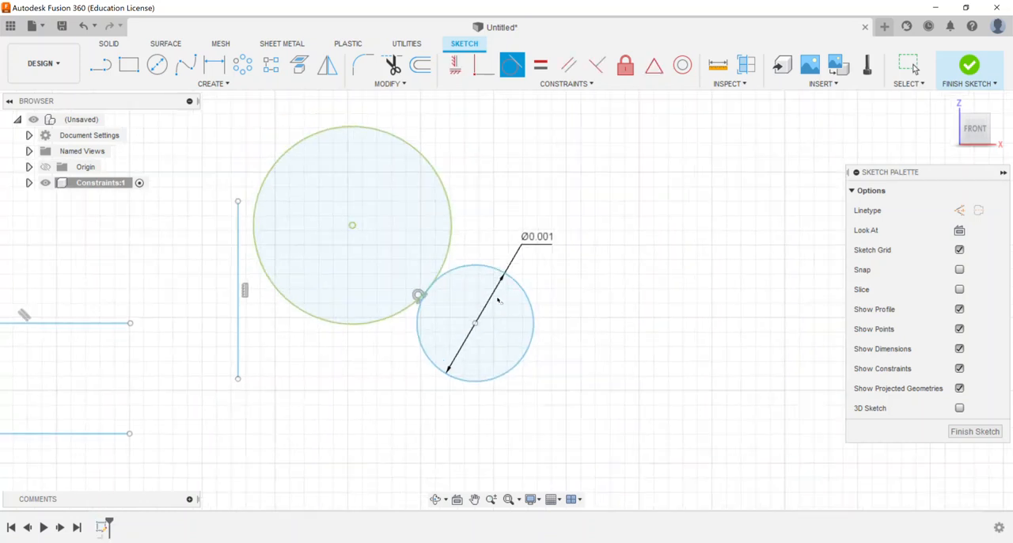
middle_click_drag(465, 274, 625, 304)
scroll(625, 304, "down", 1)
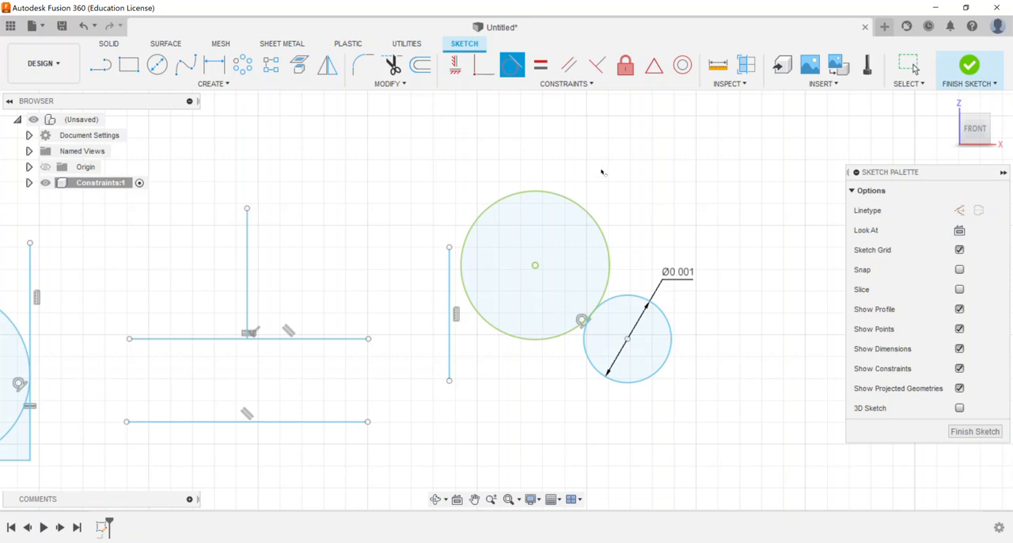
right_click(614, 138)
left_click(583, 140)
Step: Sketch a wide two-point rectangle in the empty area below the two tangent circles, just above the horizontal axis
middle_click_drag(315, 214, 538, 228)
scroll(539, 227, "down", 5)
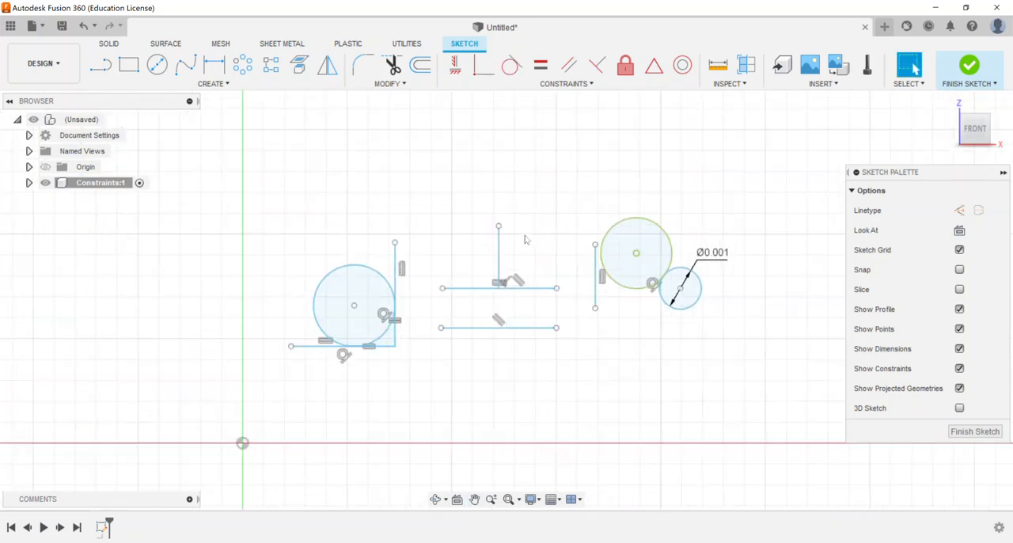
middle_click_drag(360, 221, 342, 205)
key("r")
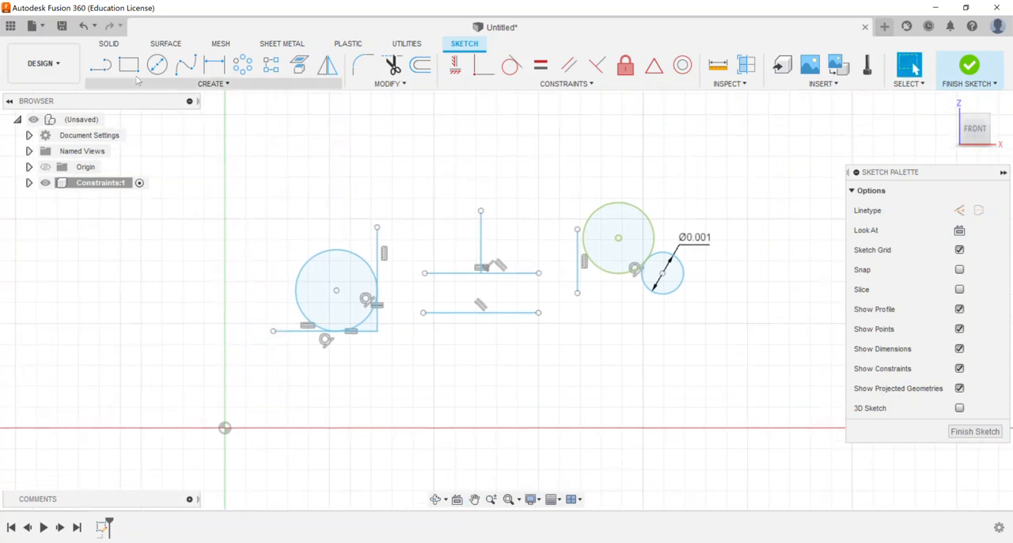
middle_click_drag(581, 353, 457, 242)
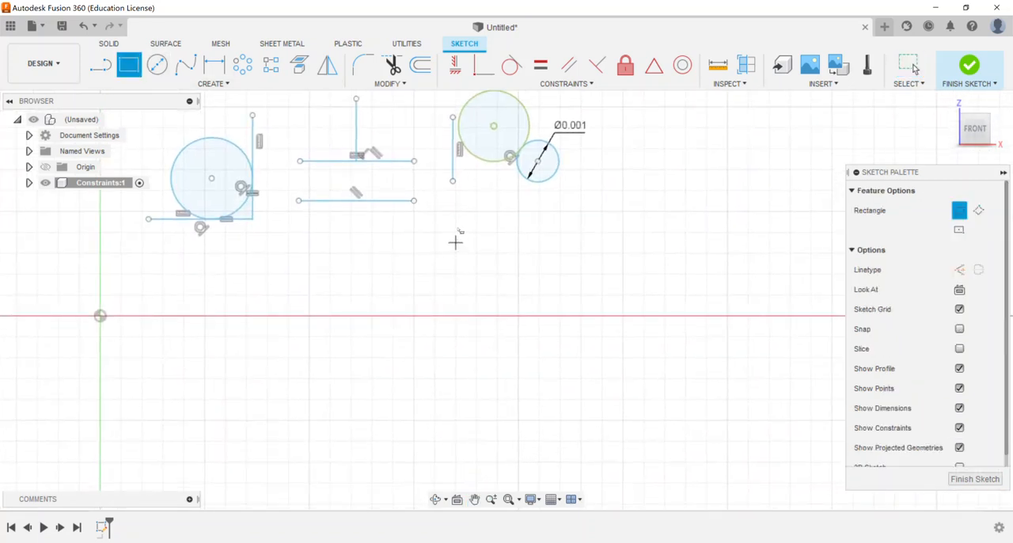
left_click(458, 228)
left_click(617, 312)
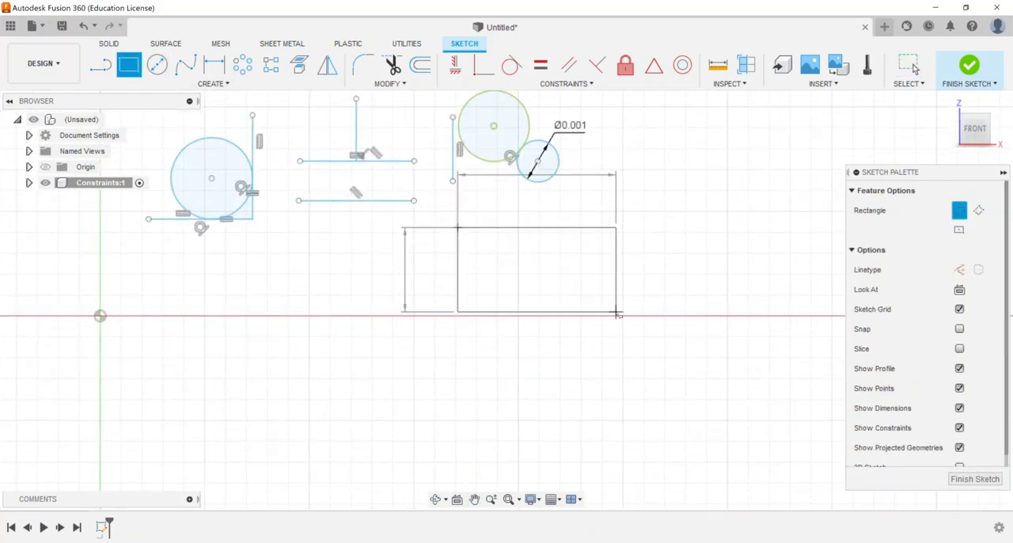
scroll(524, 237, "up", 3)
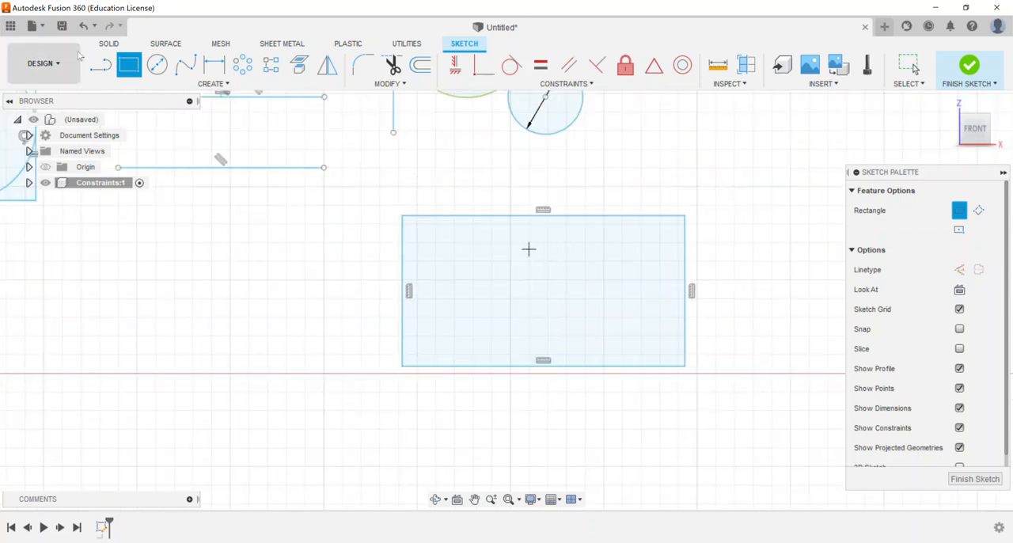
Step: Sketch a slightly slanted line across the rectangle from its upper edge to its lower edge, right of the middle
key("l")
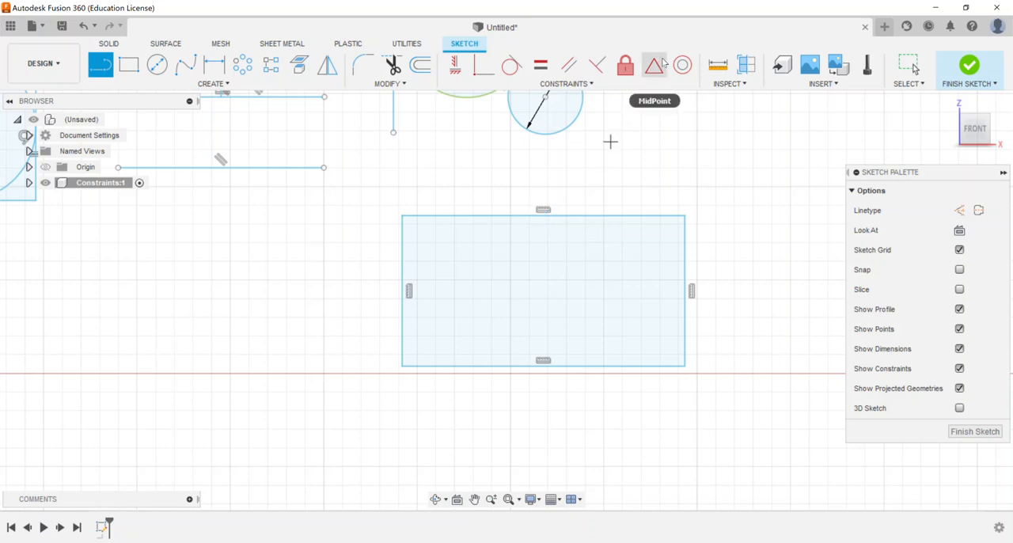
left_click(578, 216)
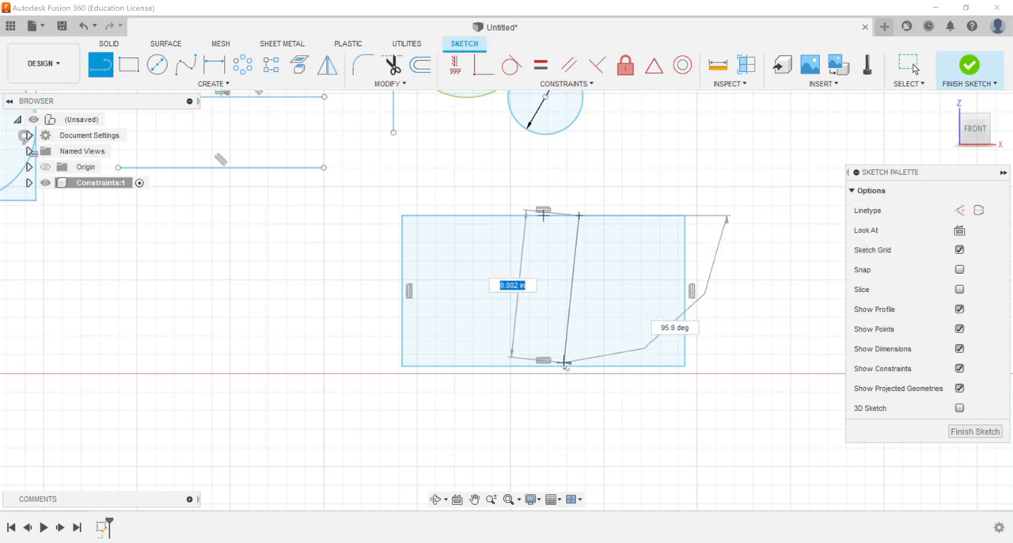
left_click(565, 366)
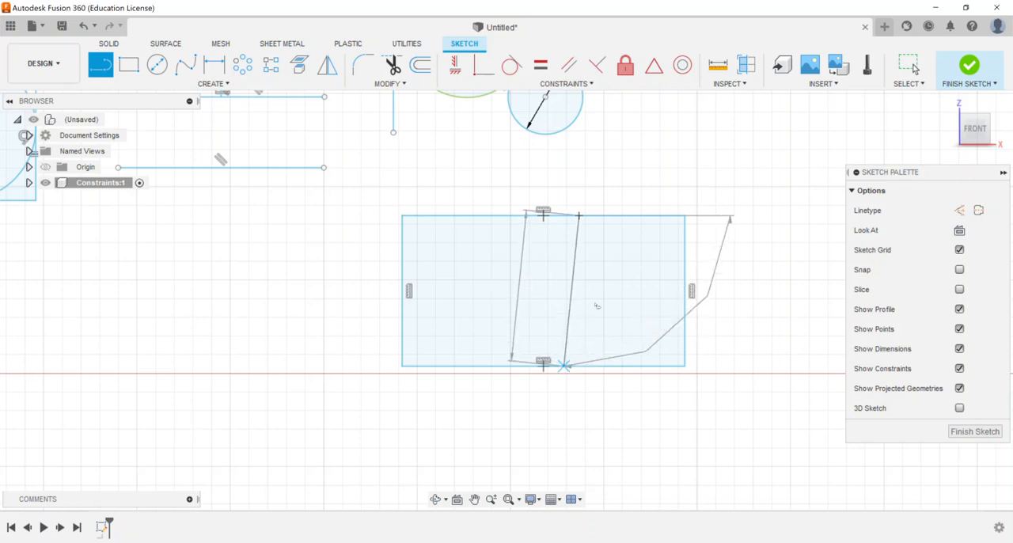
right_click(622, 169)
left_click(664, 167)
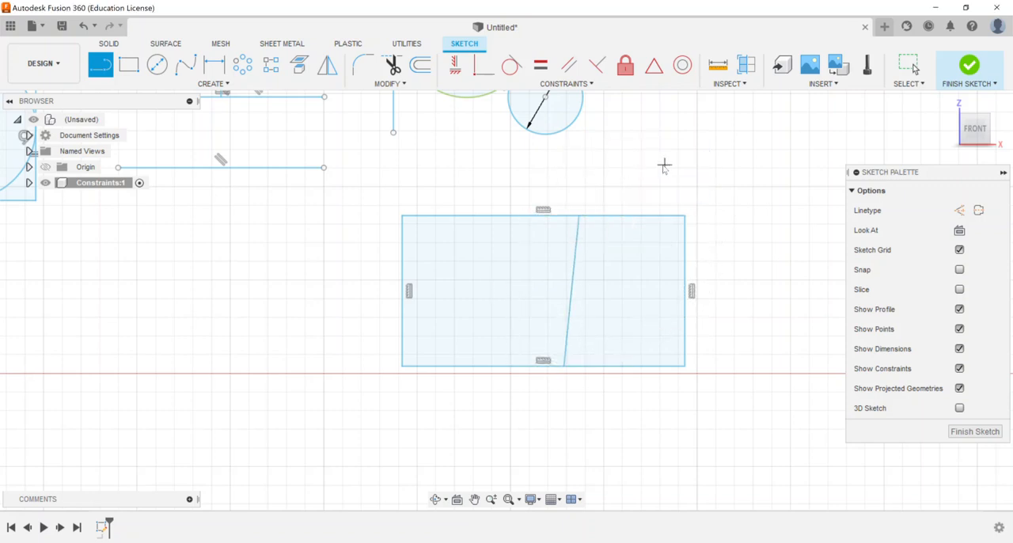
Step: Try to apply a Midpoint constraint between the slanted line and the rectangle's lower edge
left_click(656, 68)
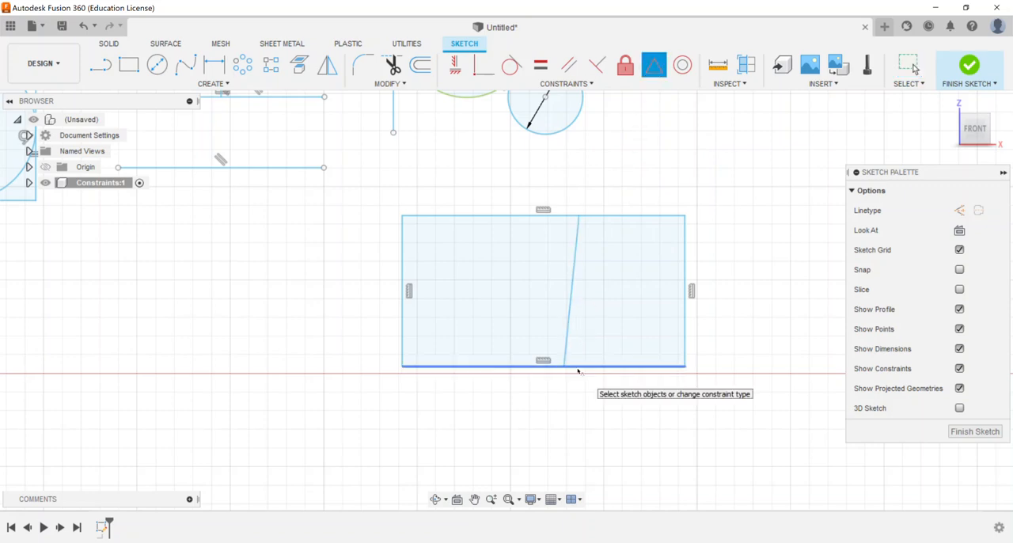
left_click(569, 334)
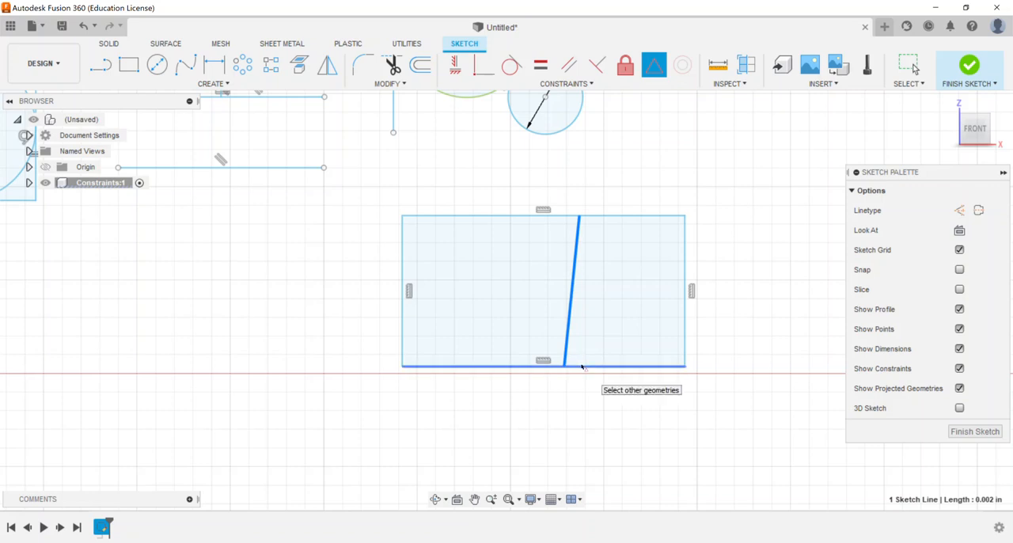
left_click(584, 366)
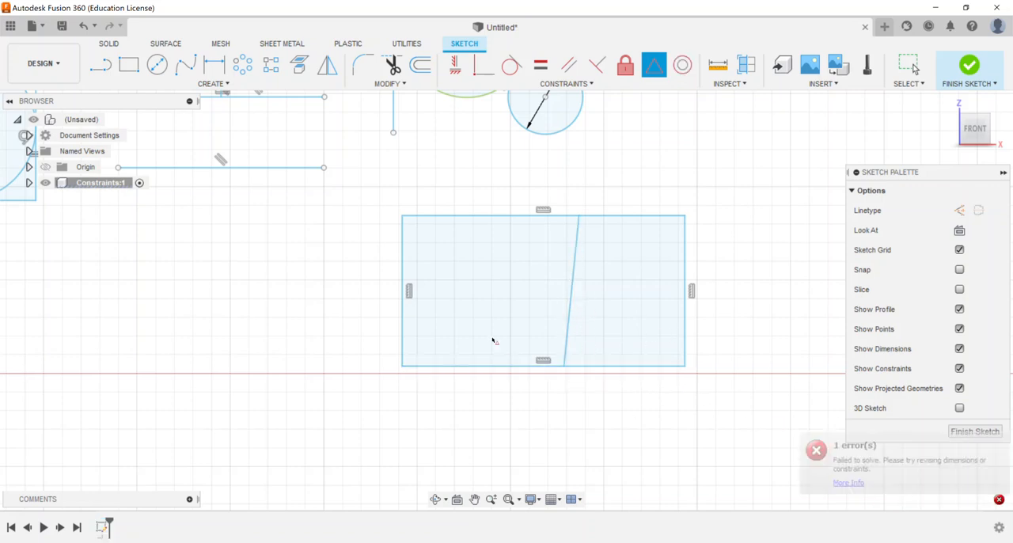
right_click(631, 299)
left_click(591, 294)
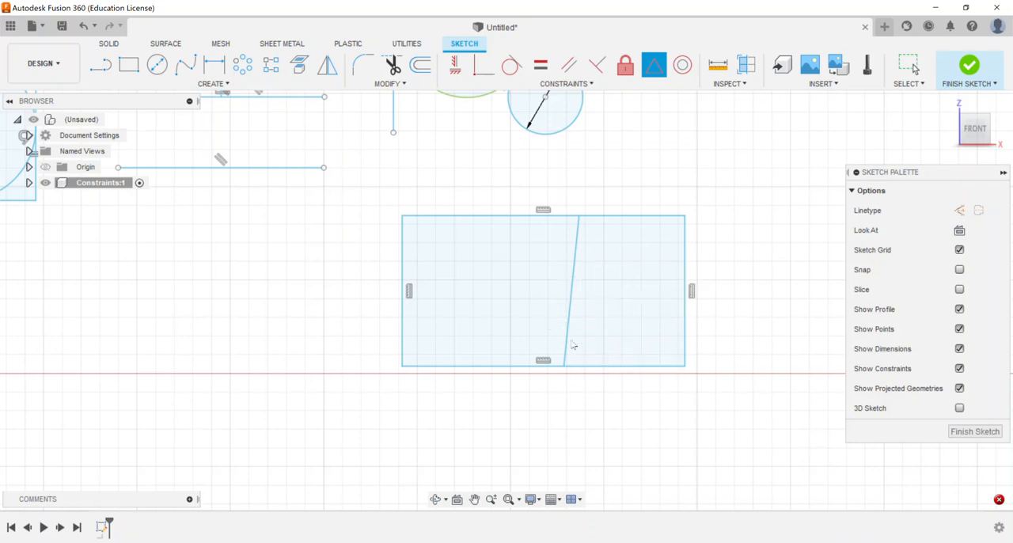
Step: Move the slanted line's lower endpoint left along the rectangle's lower edge, raising that edge slightly
left_click(564, 363)
left_click_drag(564, 366, 568, 331)
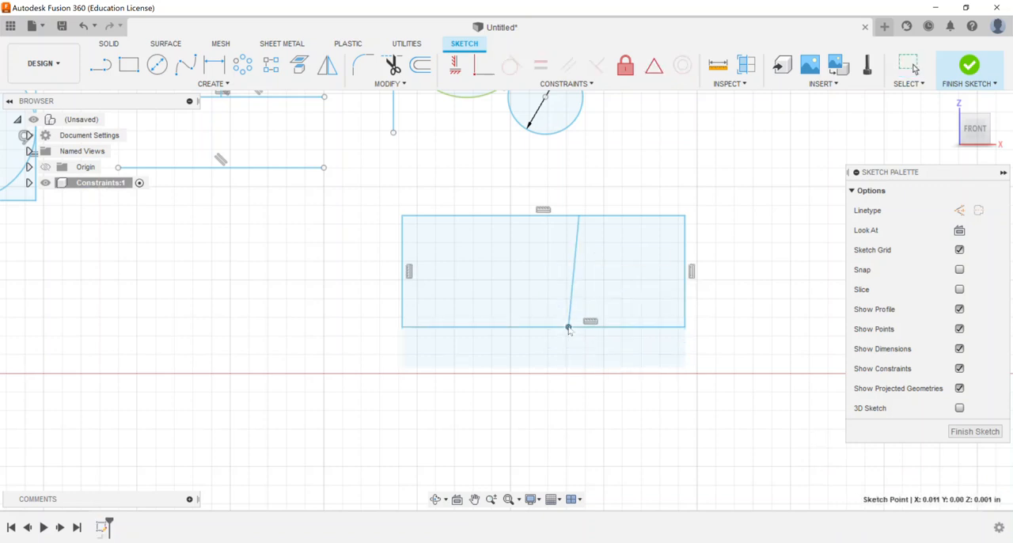
left_click_drag(522, 353, 483, 353)
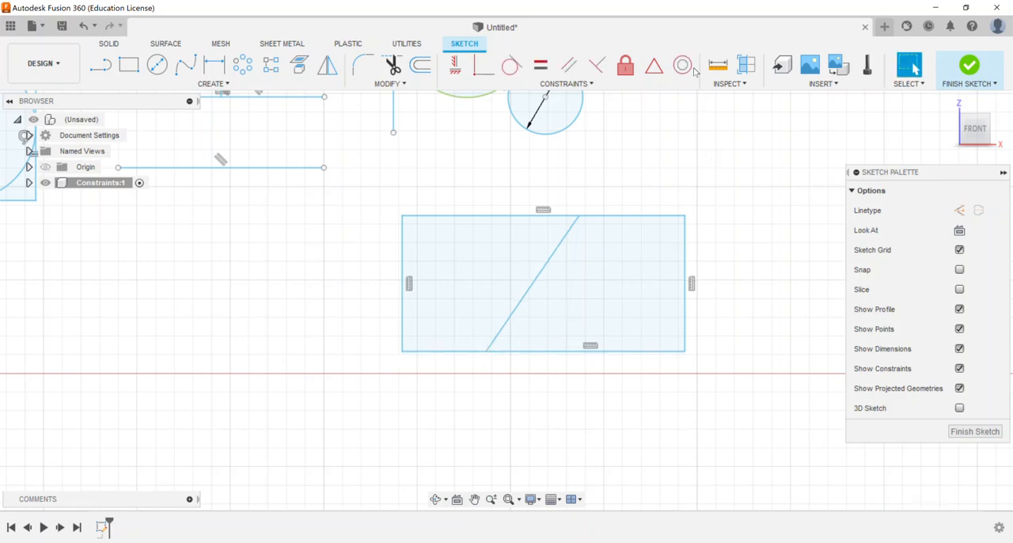
Step: Apply a Midpoint constraint between the slanted line's lower endpoint and the rectangle's lower edge
left_click(654, 65)
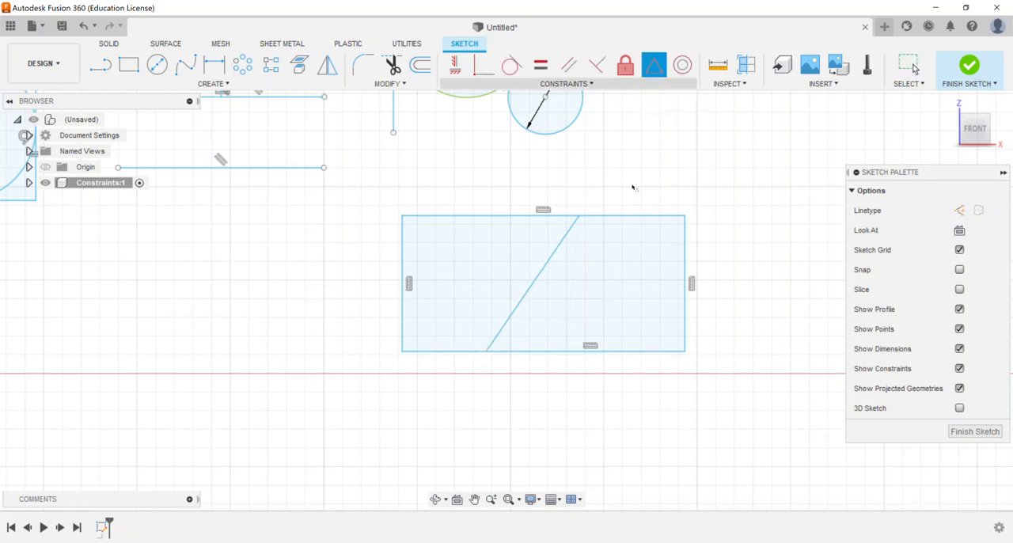
left_click(486, 352)
left_click(543, 353)
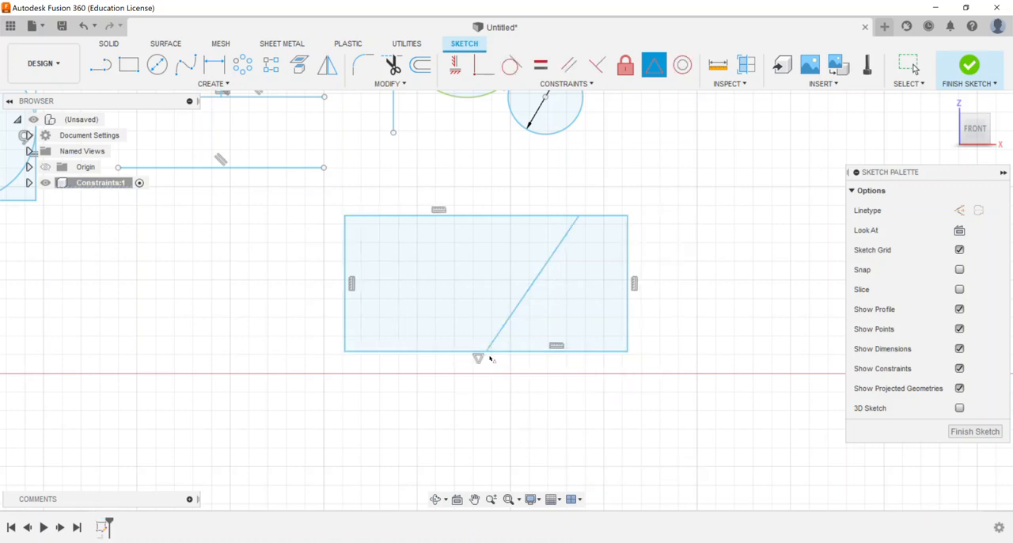
right_click(486, 277)
left_click(447, 273)
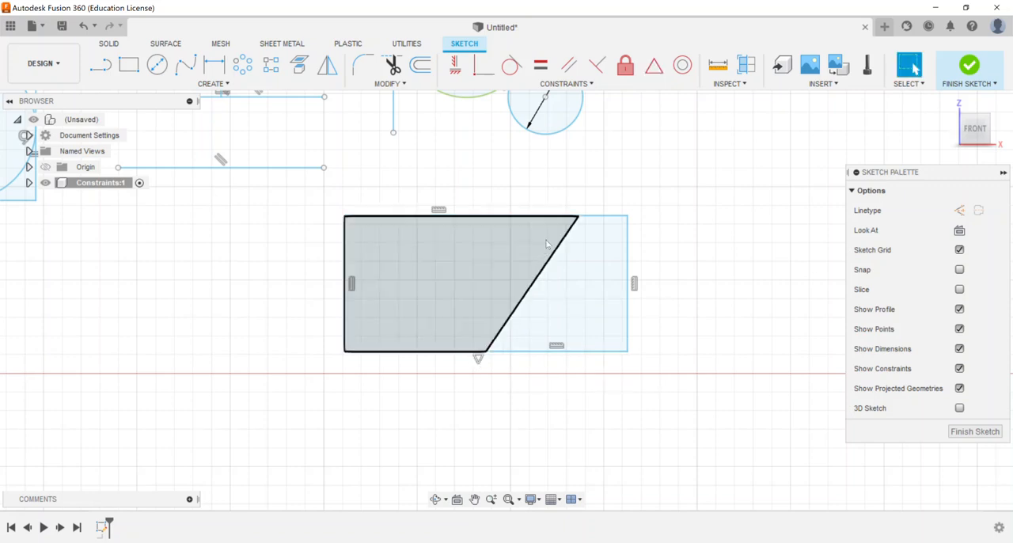
Step: Move the slanted line's upper endpoint onto the midpoint of the rectangle's upper edge, making the line vertical
left_click_drag(577, 220, 488, 224)
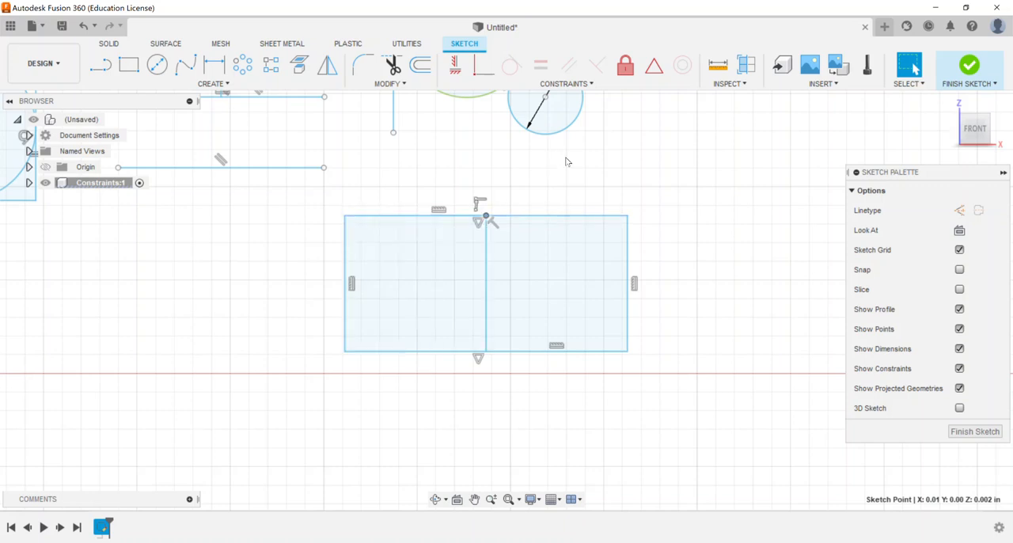
left_click(642, 188)
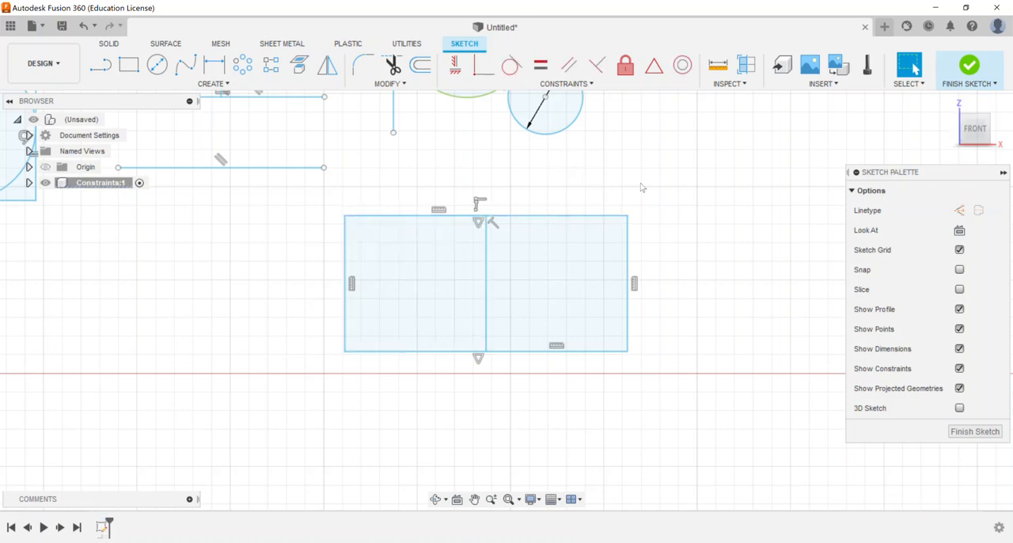
Step: Draw two separate circles in the empty area left of the existing sketch shapes, the larger one about 0.004 in in diameter
left_click(612, 86)
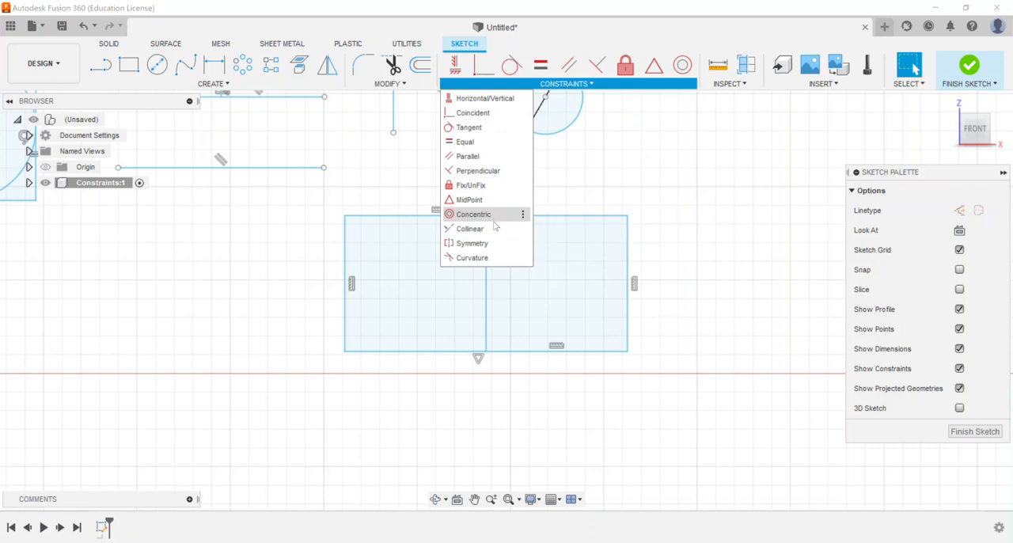
left_click(692, 413)
middle_click_drag(664, 255, 625, 364)
scroll(625, 358, "down", 5)
mouse_move(289, 367)
middle_mouse_down()
mouse_move(547, 313)
mouse_move(688, 306)
mouse_move(582, 323)
middle_mouse_up()
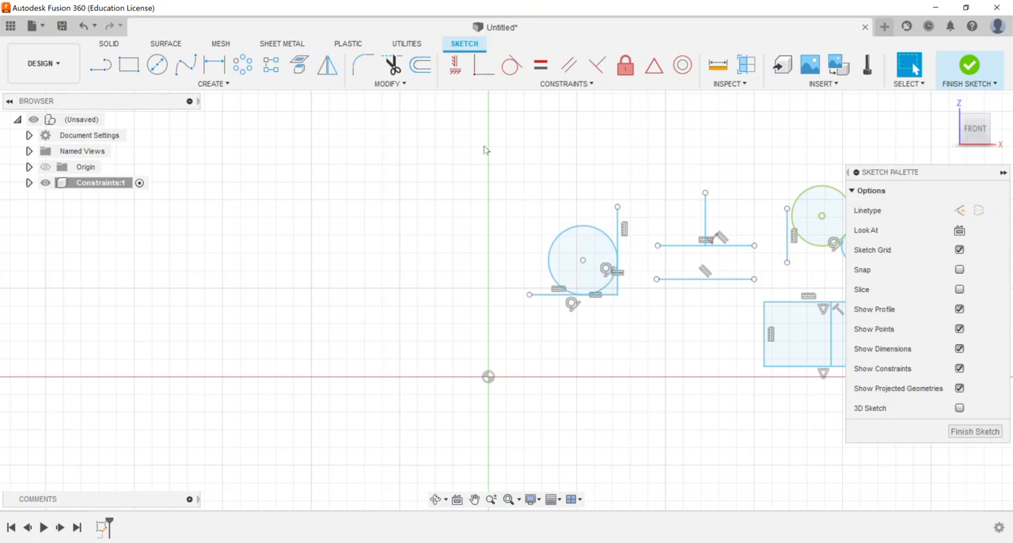
left_click(156, 64)
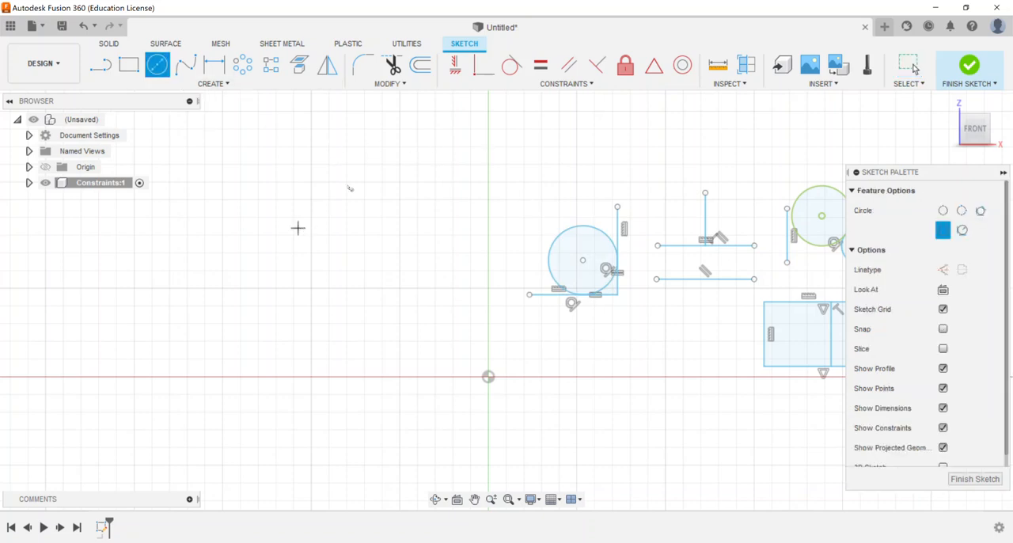
left_click(354, 173)
left_click(455, 177)
left_click(454, 238)
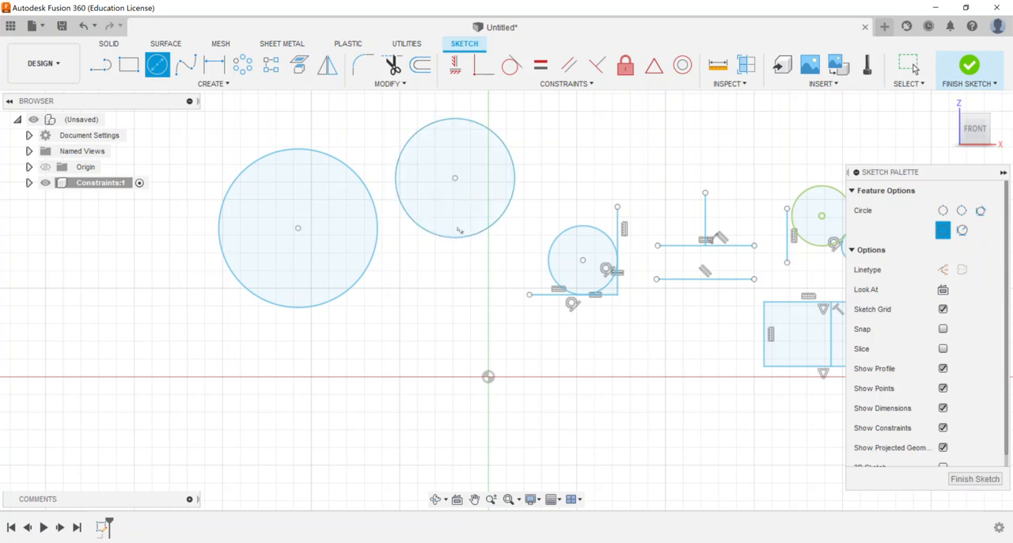
Step: Apply a Concentric constraint so the smaller new circle shares the larger circle's centre
left_click(677, 67)
left_click(365, 183)
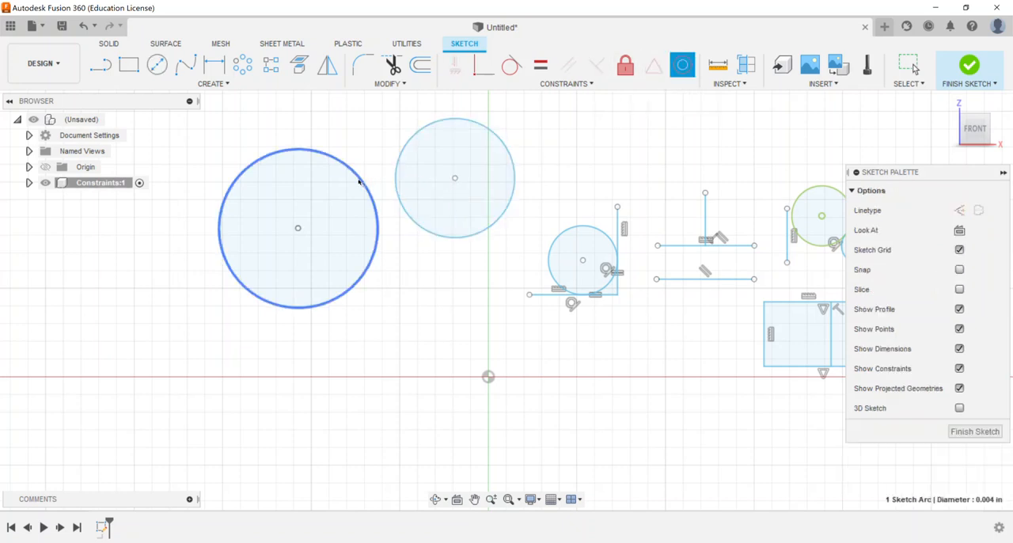
left_click(398, 165)
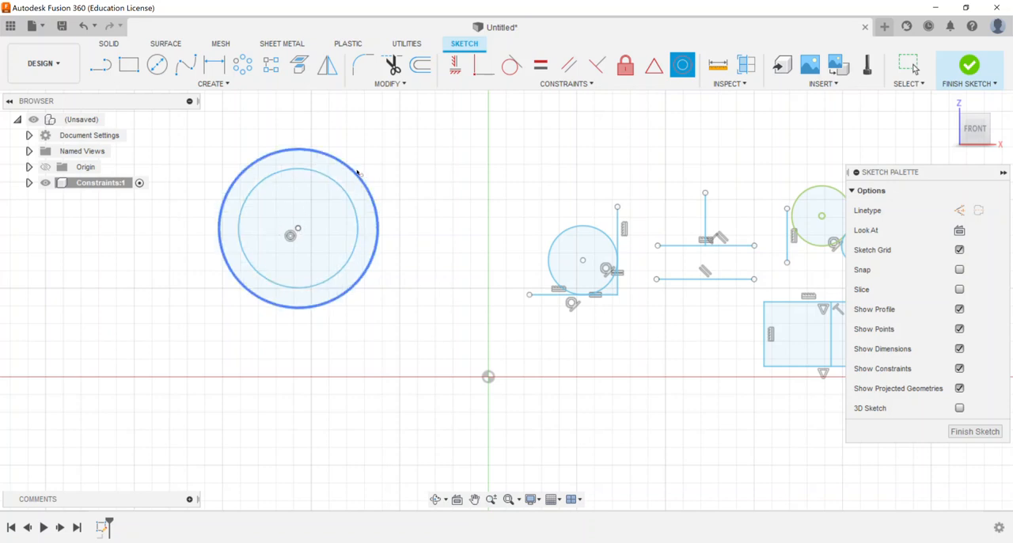
right_click(416, 169)
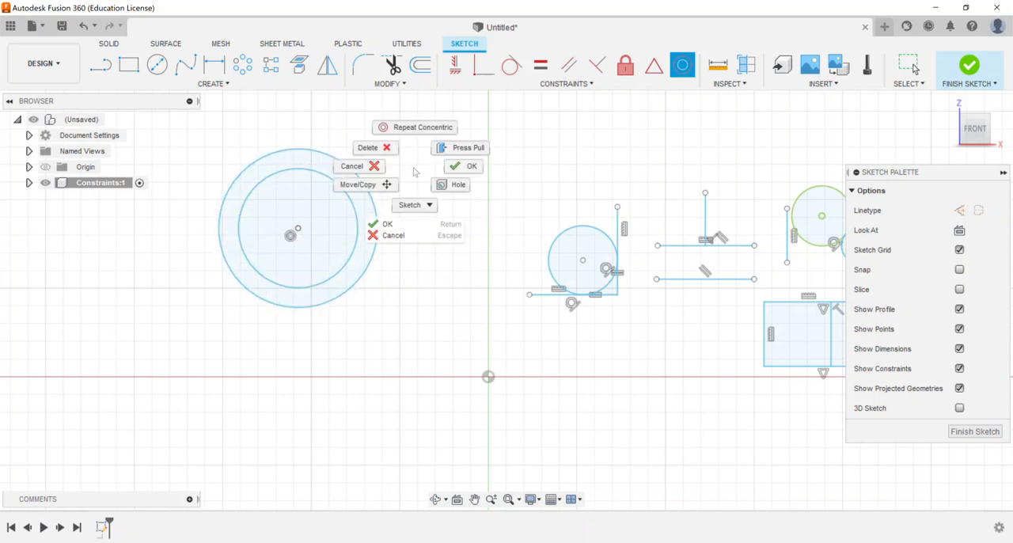
left_click(352, 166)
left_click(360, 179)
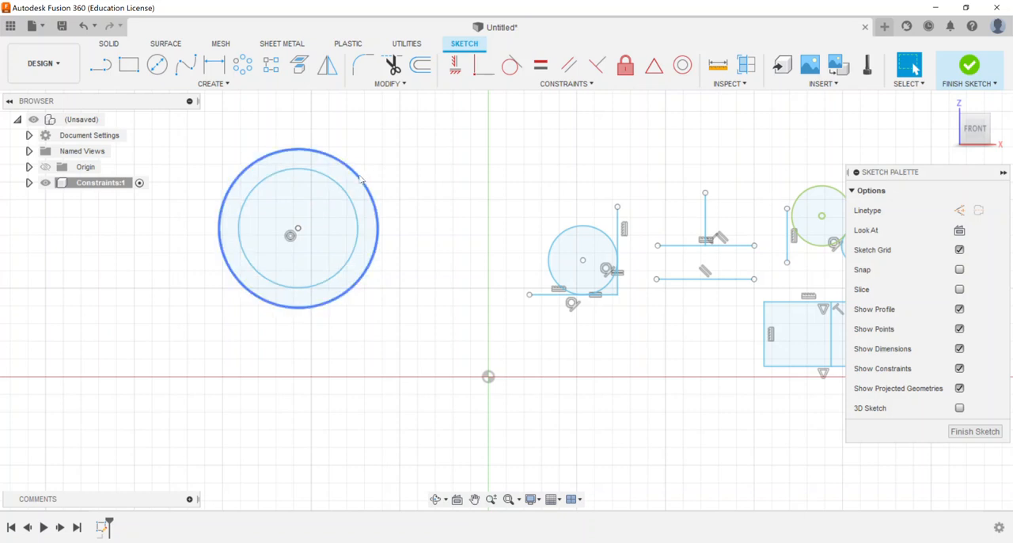
Step: Draw a closed inverted-T line profile below the existing shapes, with a base about 0.007 in wide and shoulders at different heights
left_click(580, 85)
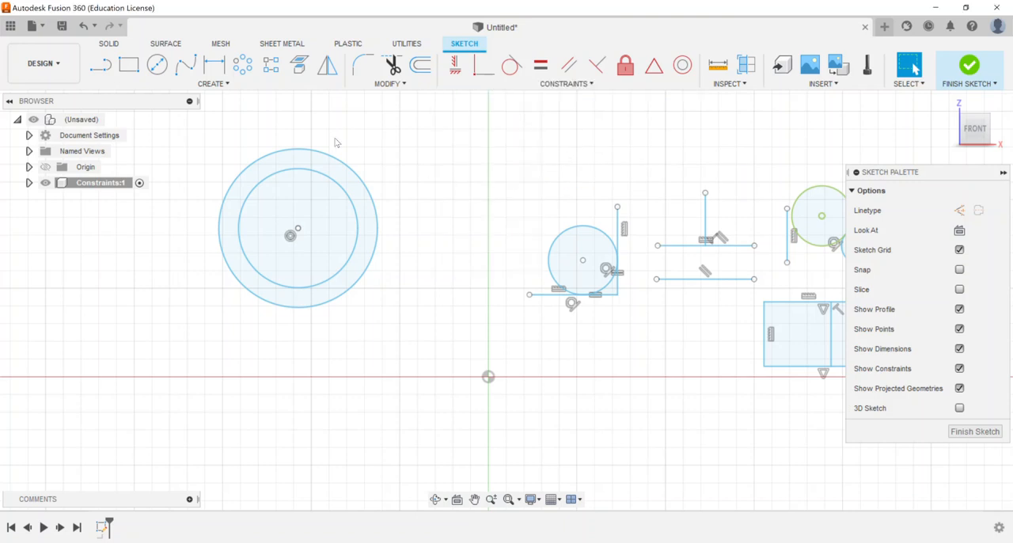
left_click(100, 65)
mouse_move(623, 315)
middle_mouse_down()
mouse_move(488, 260)
mouse_move(494, 222)
middle_mouse_up()
left_click(429, 322)
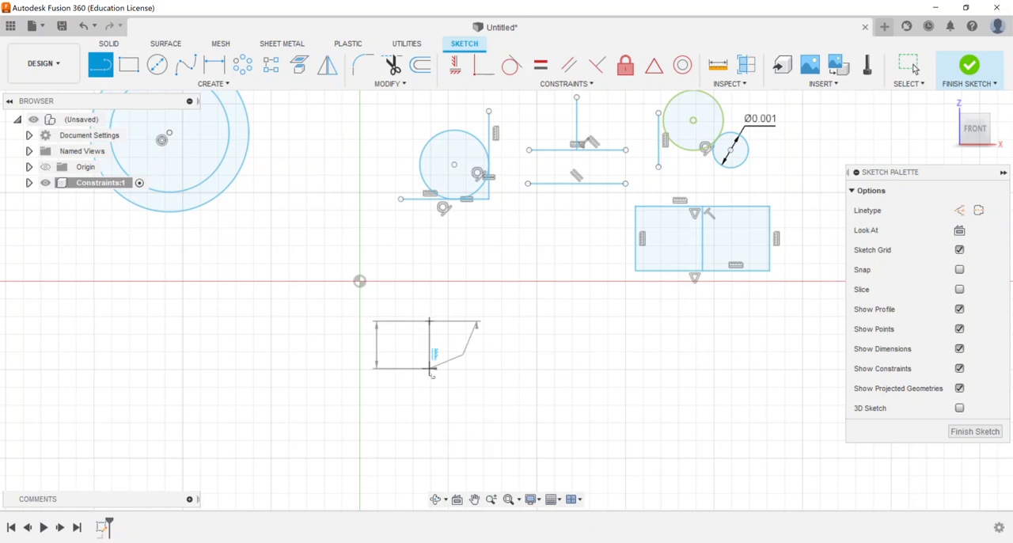
left_click(430, 382)
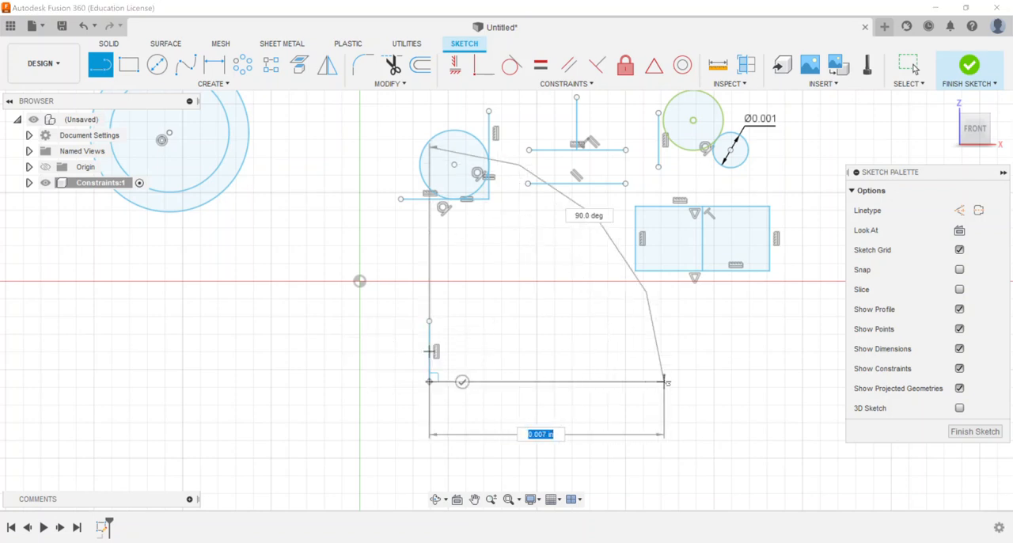
left_click(663, 382)
left_click(663, 295)
left_click(576, 294)
left_click(576, 230)
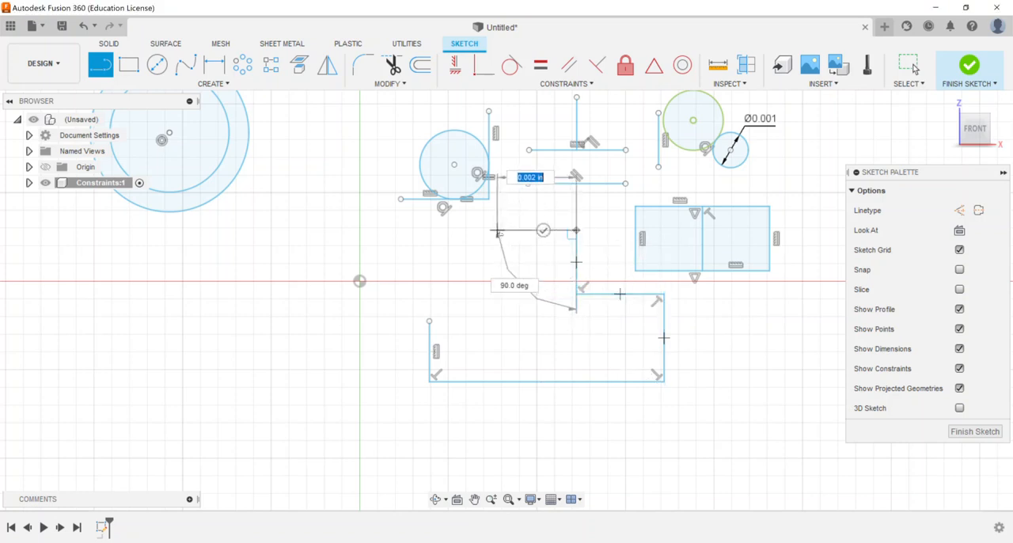
left_click(497, 230)
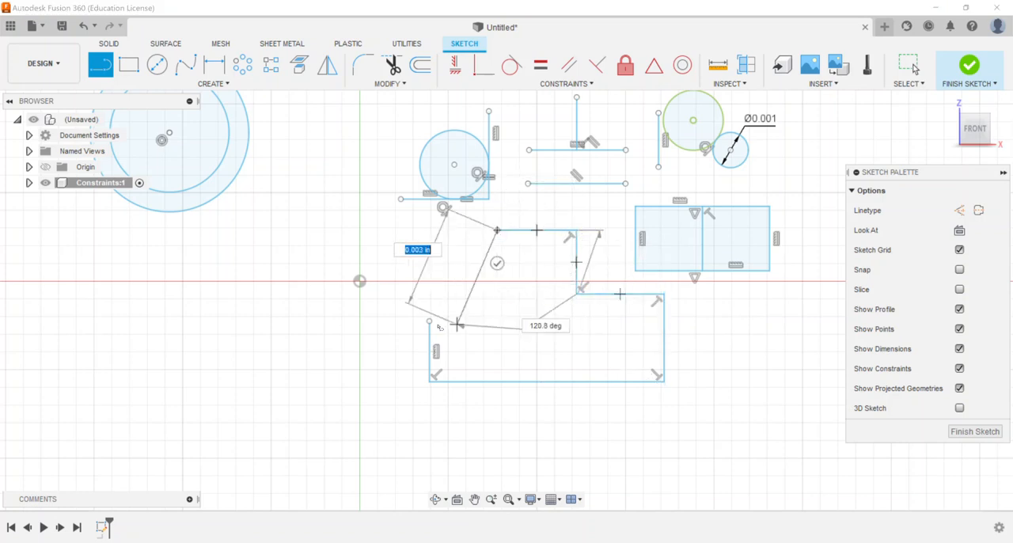
left_click(497, 321)
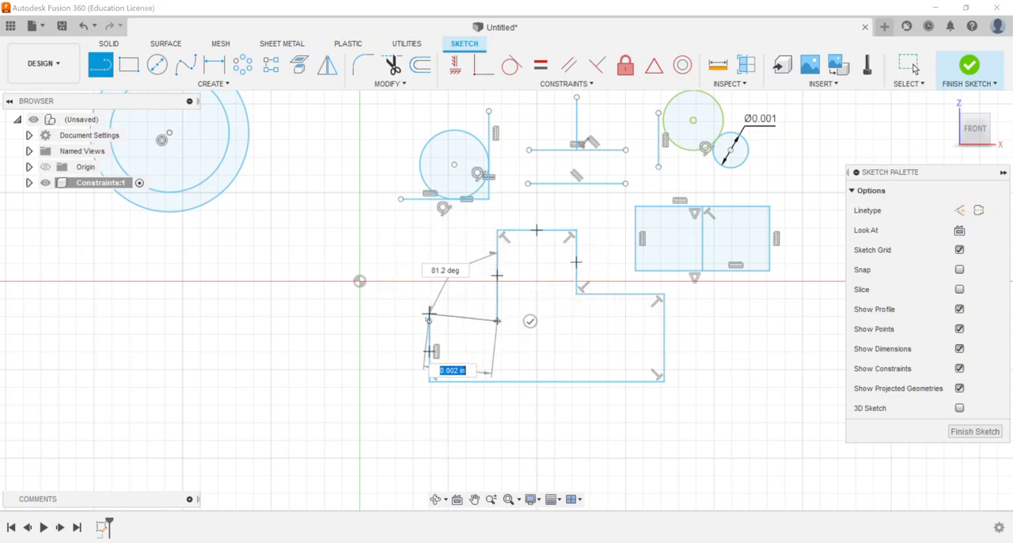
left_click(429, 320)
scroll(537, 292, "up", 3)
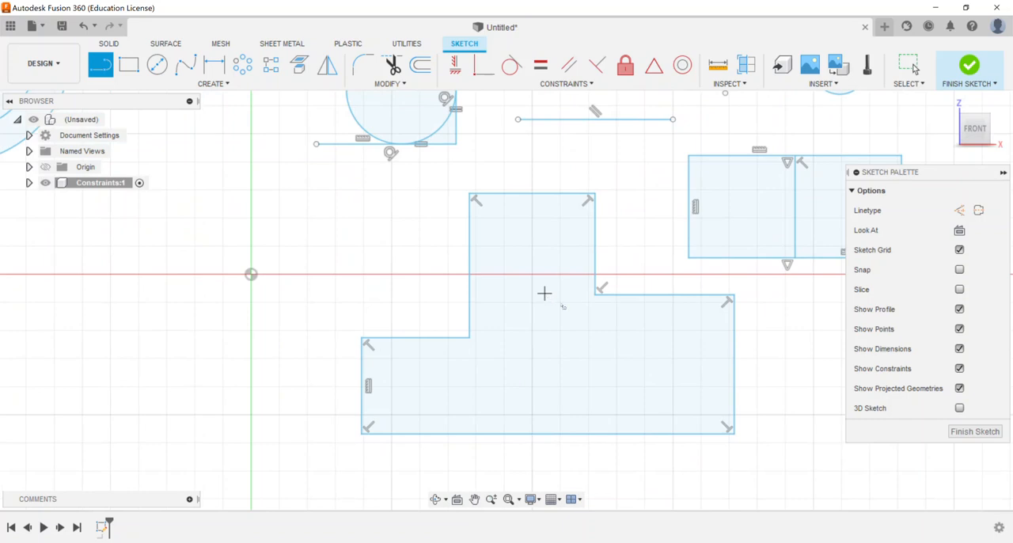
middle_click_drag(665, 348, 530, 303)
right_click(570, 241)
left_click(617, 241)
Step: Apply a Collinear constraint between the profile's left and right shoulder edges, and move both shoulders down together
left_click(524, 251)
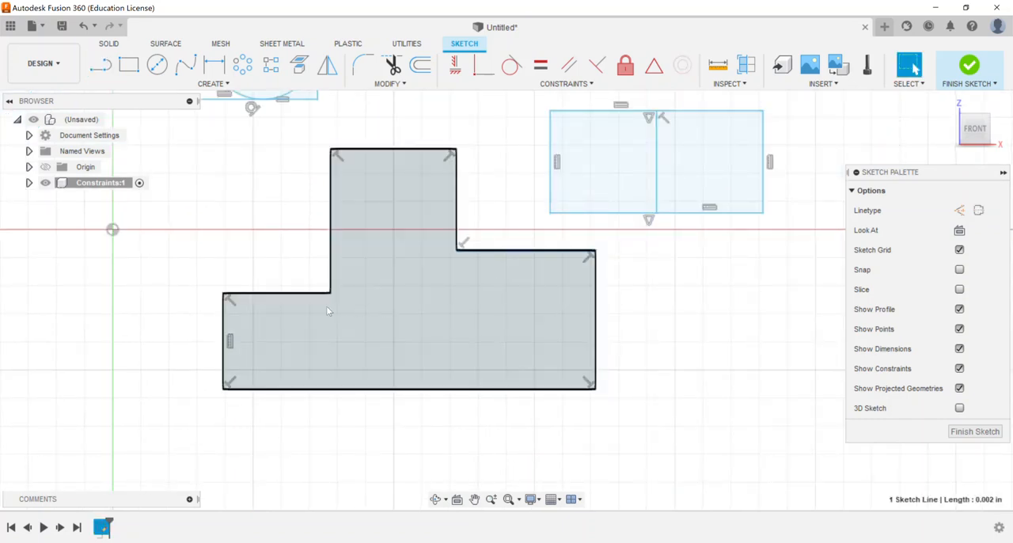
left_click(303, 293)
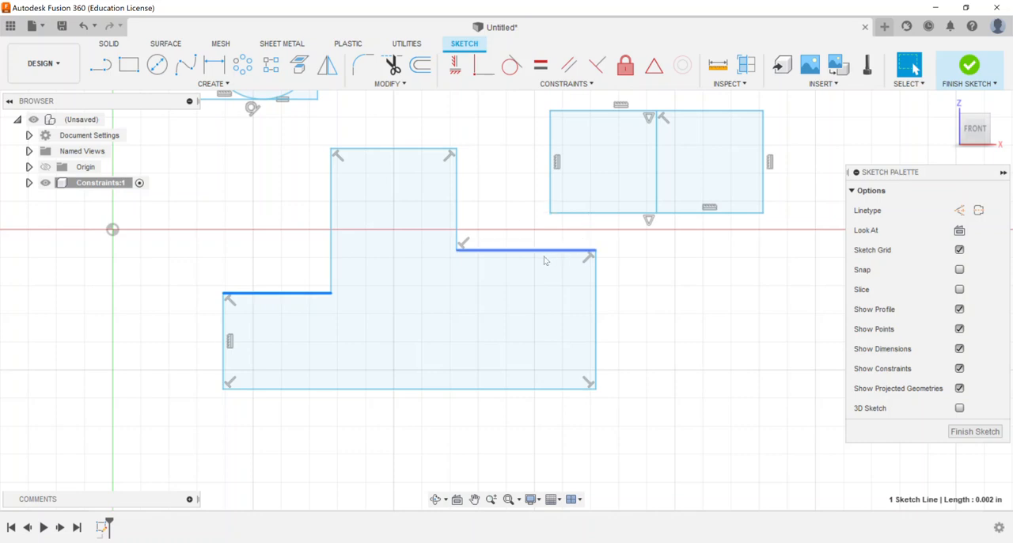
left_click(588, 85)
left_click(484, 228)
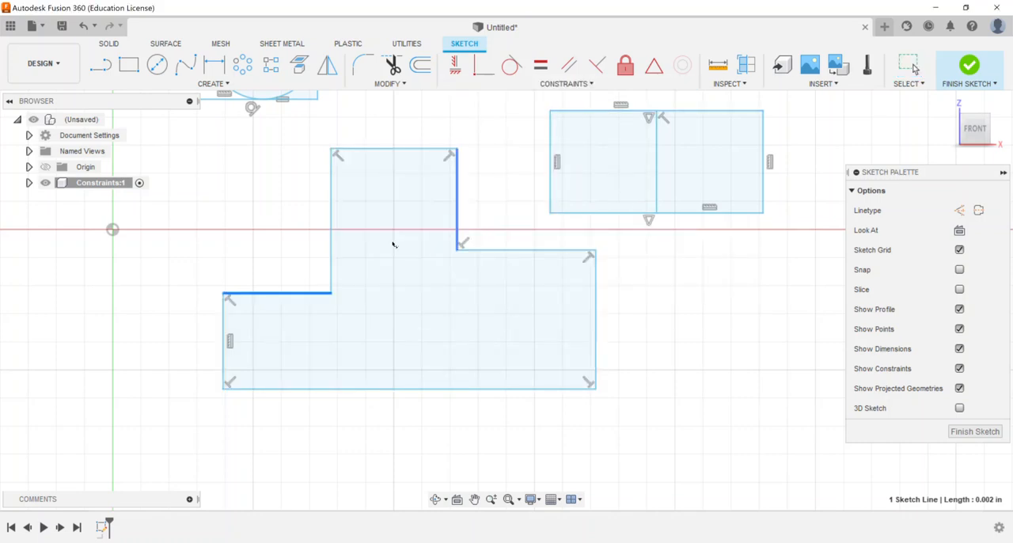
left_click(546, 251)
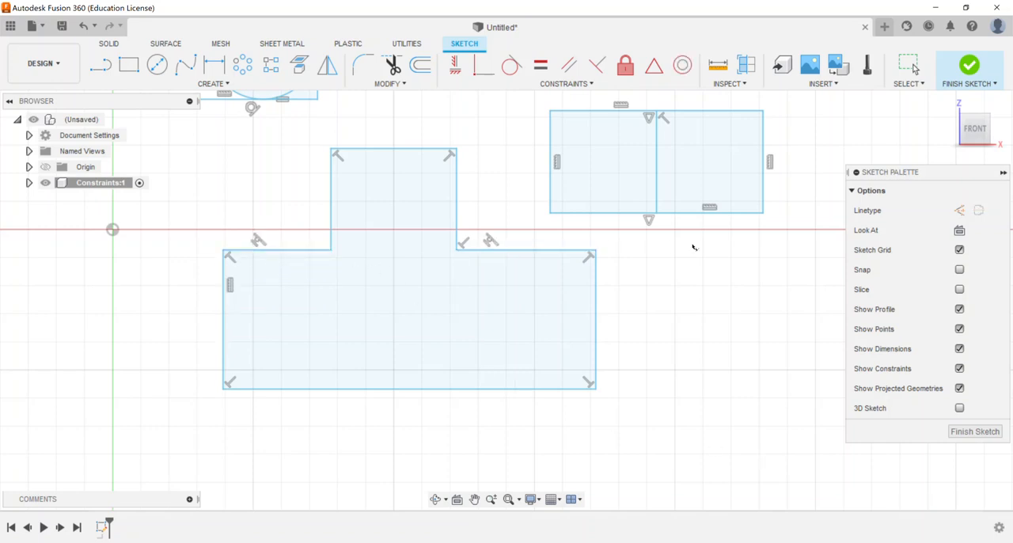
right_click(715, 249)
left_click(653, 245)
mouse_move(529, 251)
left_mouse_down()
mouse_move(518, 344)
mouse_move(520, 265)
mouse_move(518, 320)
left_mouse_up()
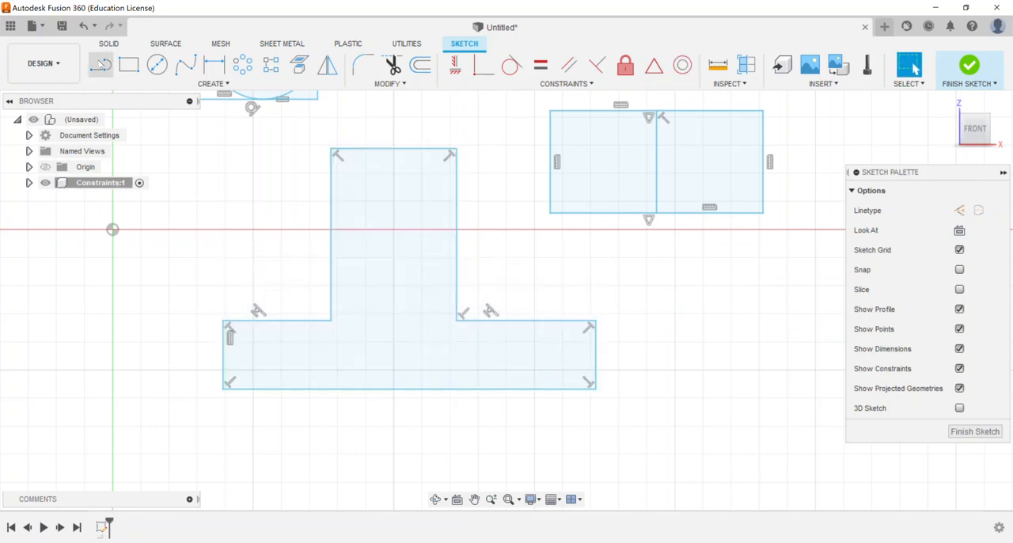
Step: Draw a horizontal line joining the profile's two inner corners, and raise the collinear shoulder edges slightly
left_click(99, 64)
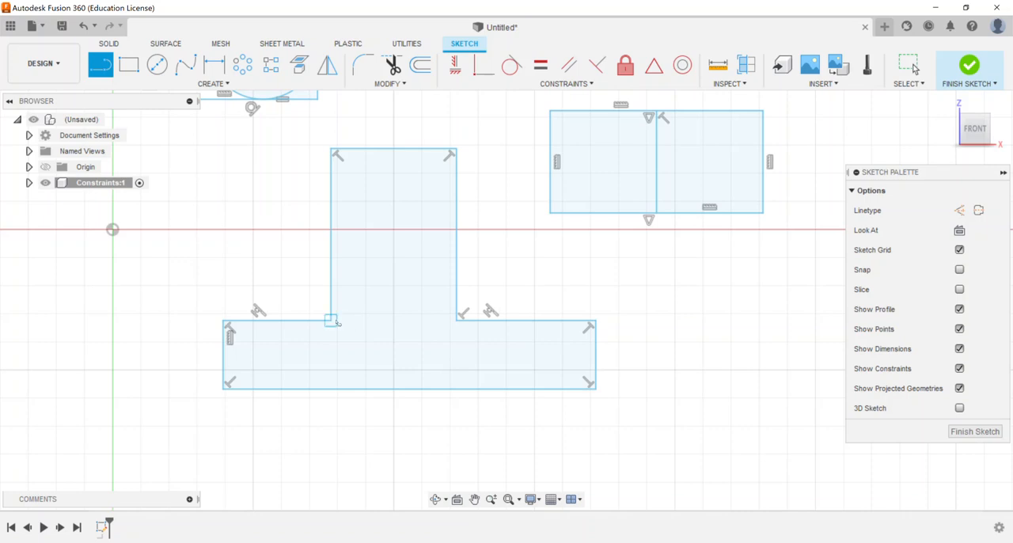
left_click(331, 321)
left_click(456, 320)
right_click(617, 235)
left_click(646, 235)
mouse_move(543, 320)
left_mouse_down()
mouse_move(544, 260)
mouse_move(536, 311)
left_mouse_up()
left_click(662, 301)
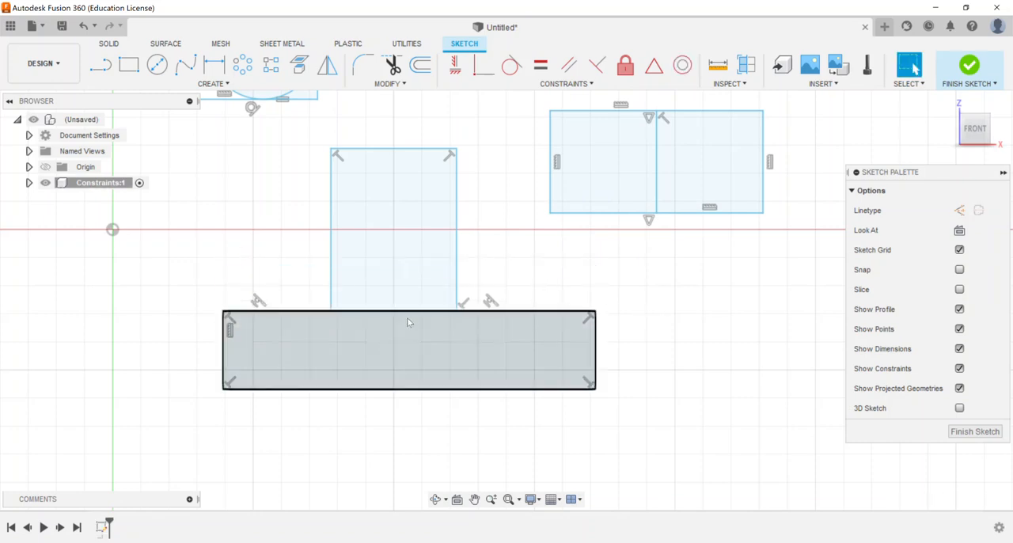
Step: Narrow the rectangle about its vertical middle line by moving its right edge inward
left_click(554, 85)
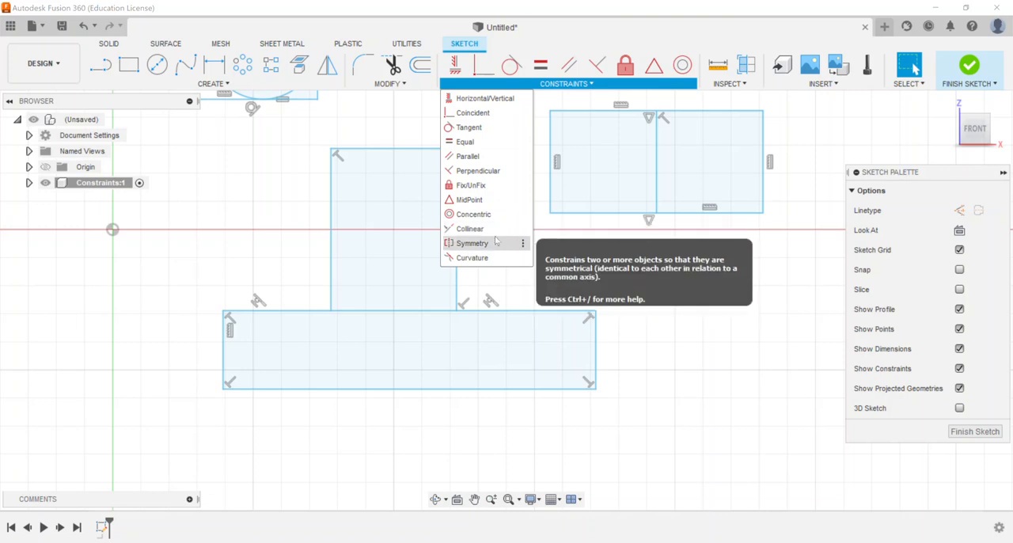
mouse_move(662, 278)
middle_mouse_down()
mouse_move(654, 316)
mouse_move(557, 346)
middle_mouse_up()
mouse_move(614, 263)
left_mouse_down()
mouse_move(701, 265)
mouse_move(568, 267)
left_mouse_up()
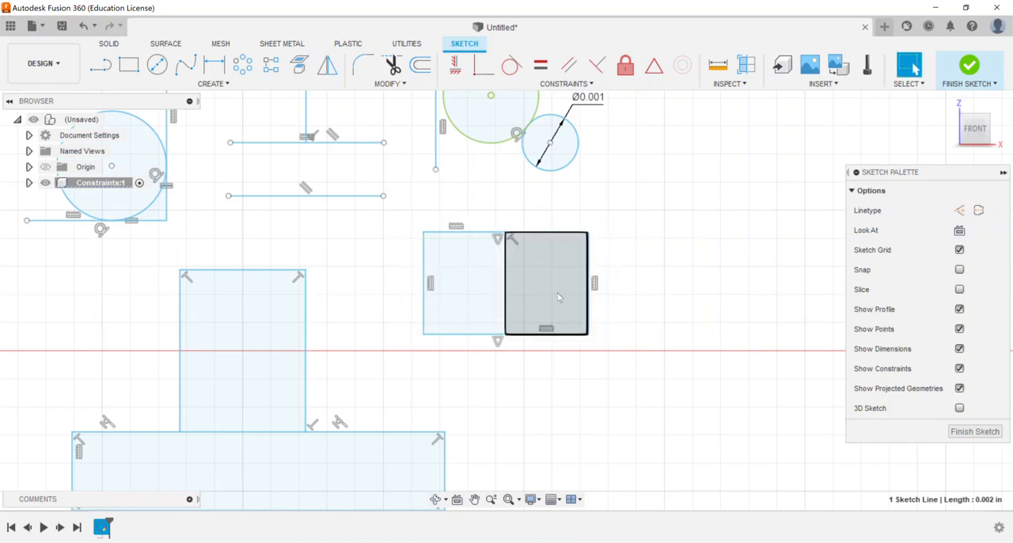
scroll(497, 336, "down", 5)
scroll(409, 386, "up", 3)
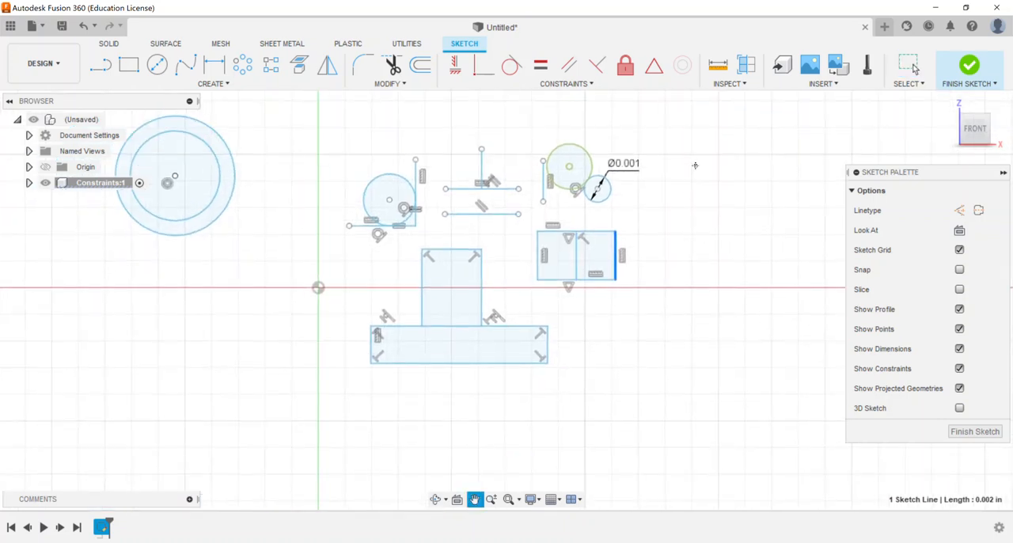
scroll(451, 254, "up", 4)
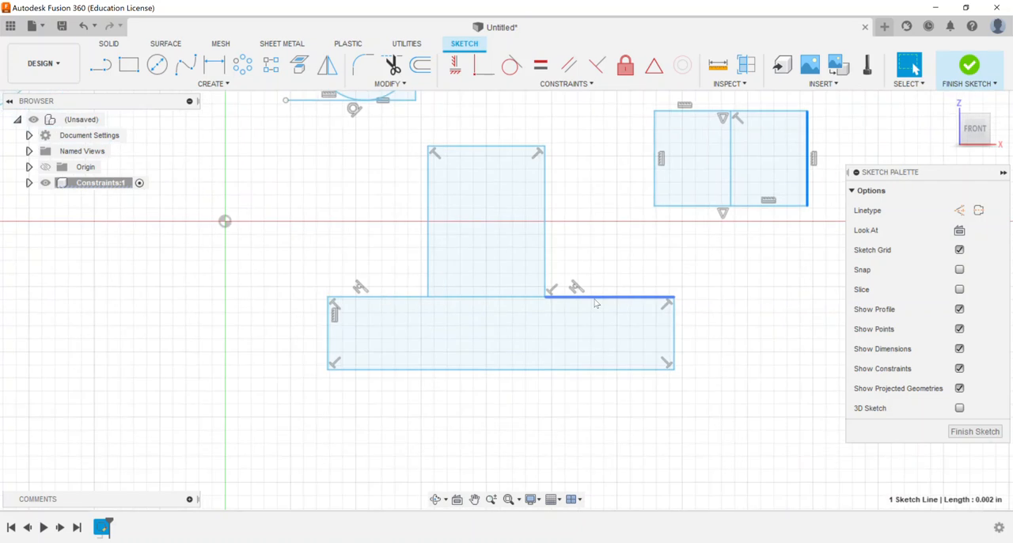
Step: Delete the horizontal line between the inner corners and draw a vertical line from the profile's top-edge midpoint to its bottom edge
left_click(458, 298)
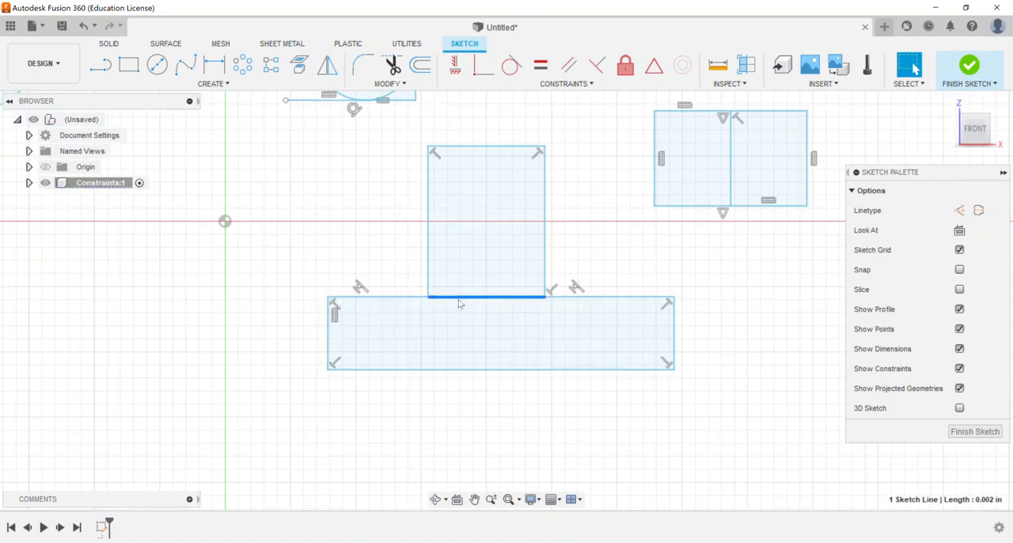
key("Delete")
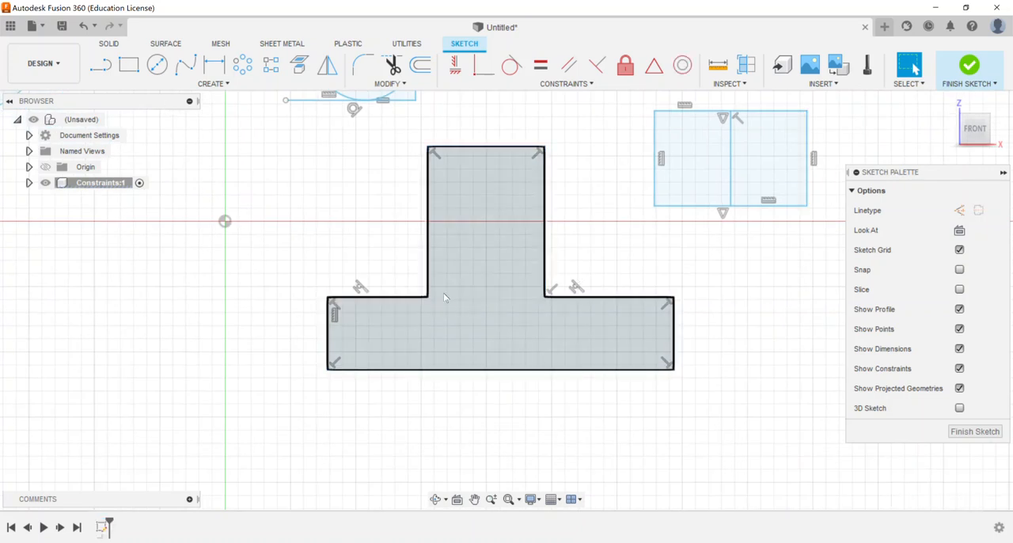
left_click(97, 68)
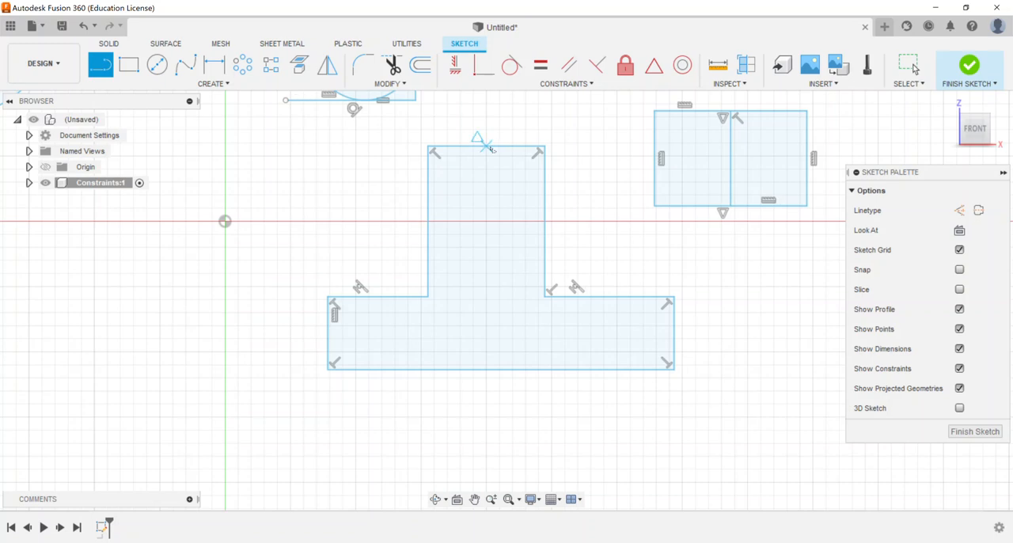
left_click(486, 147)
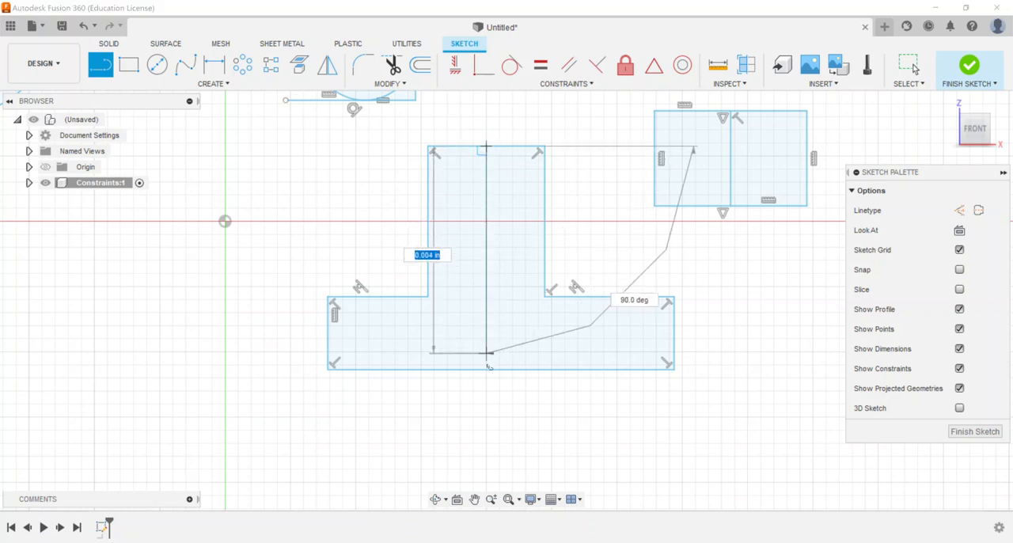
left_click(488, 368)
key("Escape")
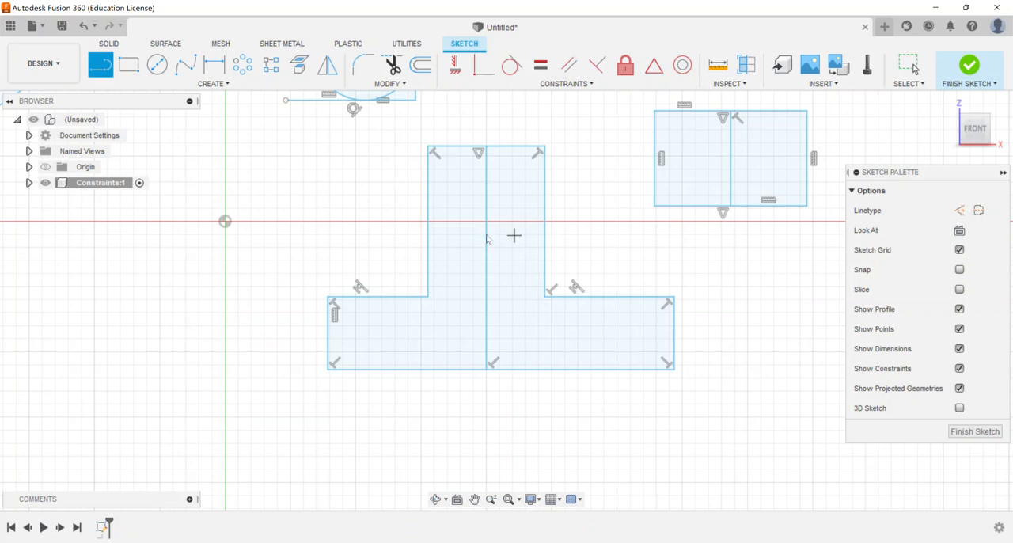
Step: Convert the profile's vertical middle line into a construction line
left_click(487, 239)
right_click(488, 241)
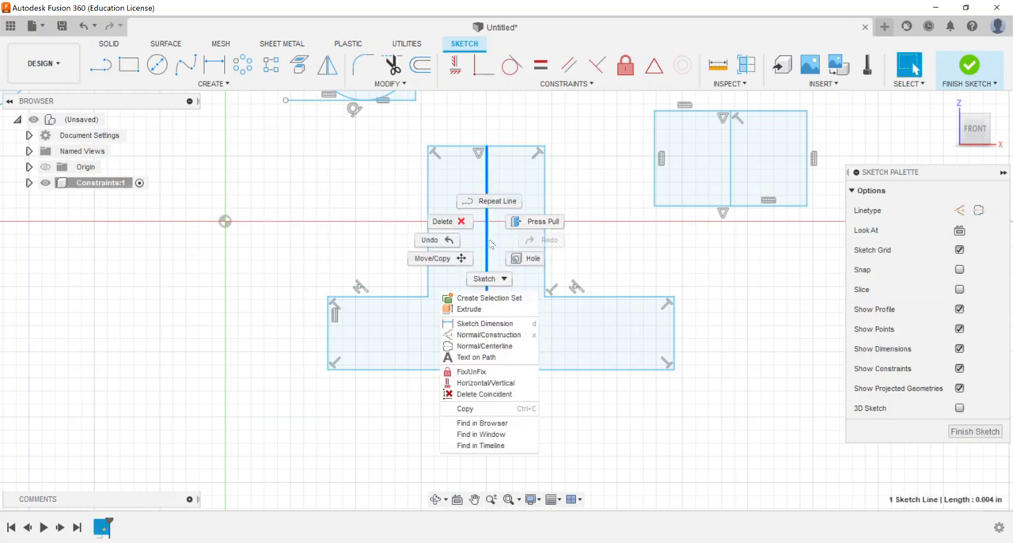
left_click(484, 335)
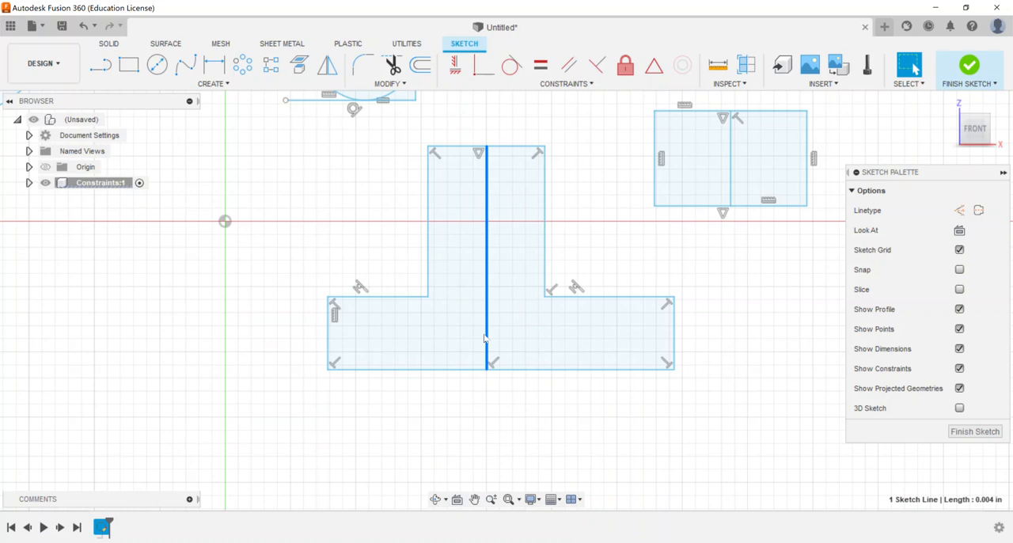
left_click(599, 238)
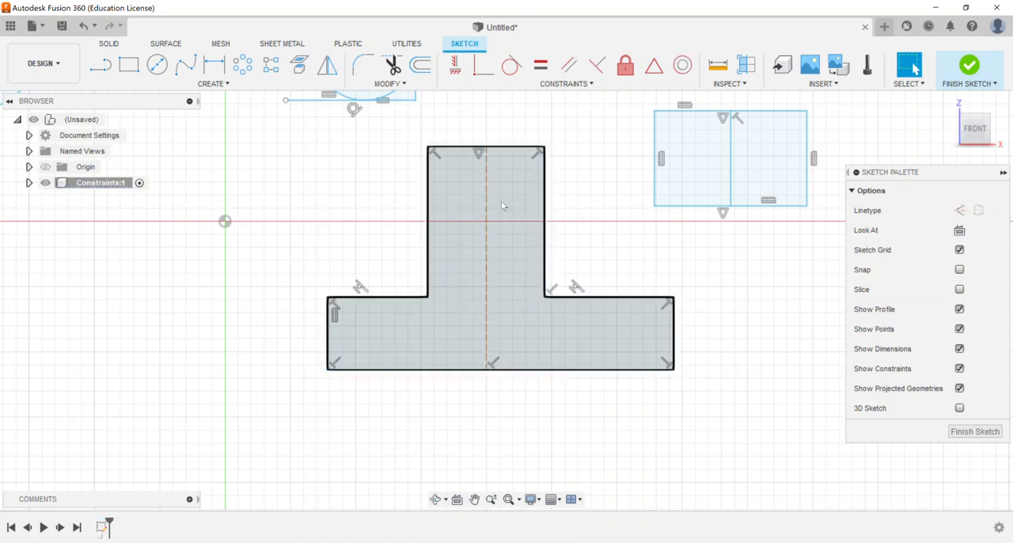
Step: Widen the profile's upper stem by moving its right vertical edge outward
mouse_move(546, 245)
left_mouse_down()
mouse_move(590, 246)
mouse_move(563, 246)
left_mouse_up()
left_click(673, 337)
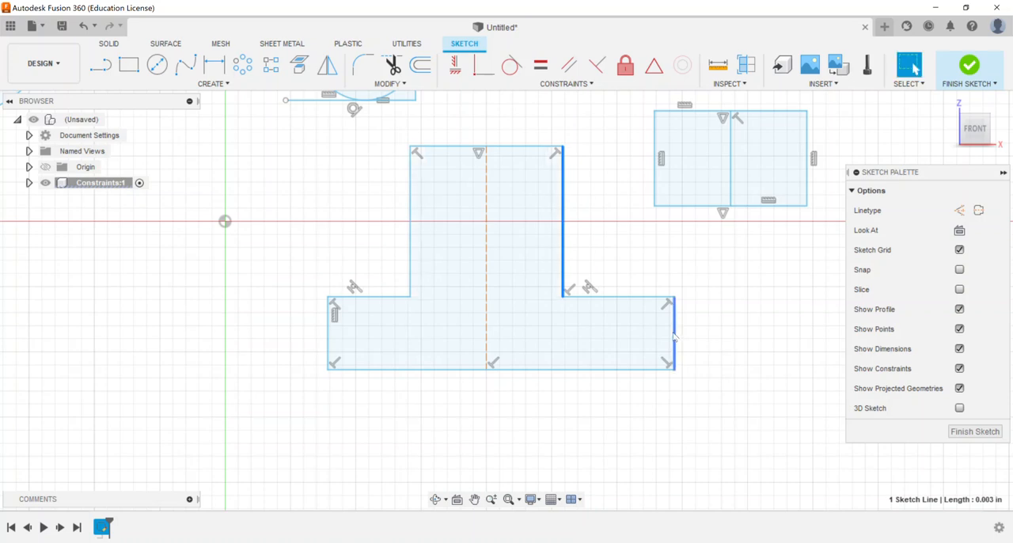
Step: Move the profile base's right edge inward, and apply a Symmetry constraint between the base's two outer vertical edges about the construction centreline
mouse_move(603, 337)
left_mouse_down()
mouse_move(584, 335)
mouse_move(664, 333)
mouse_move(589, 331)
left_mouse_up()
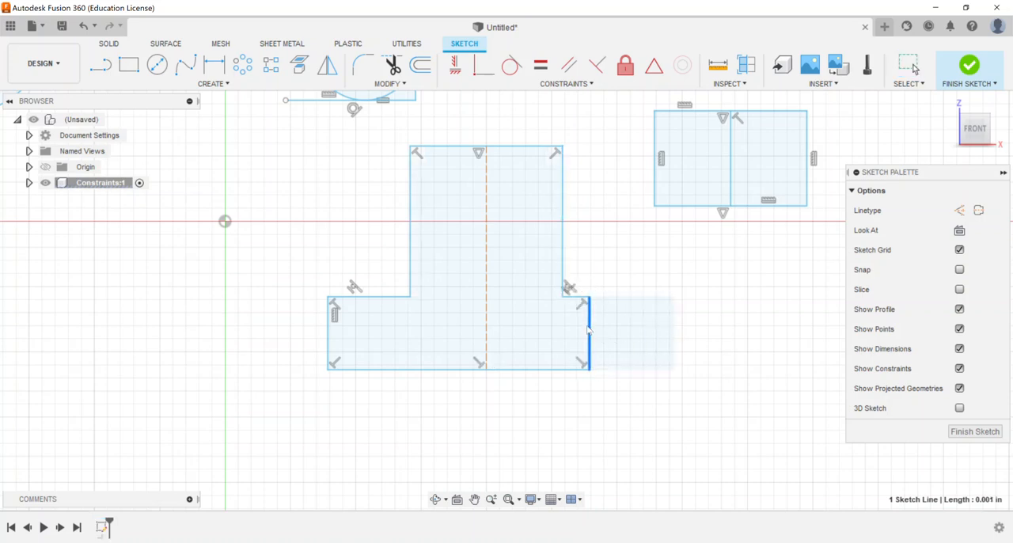
left_click(662, 298)
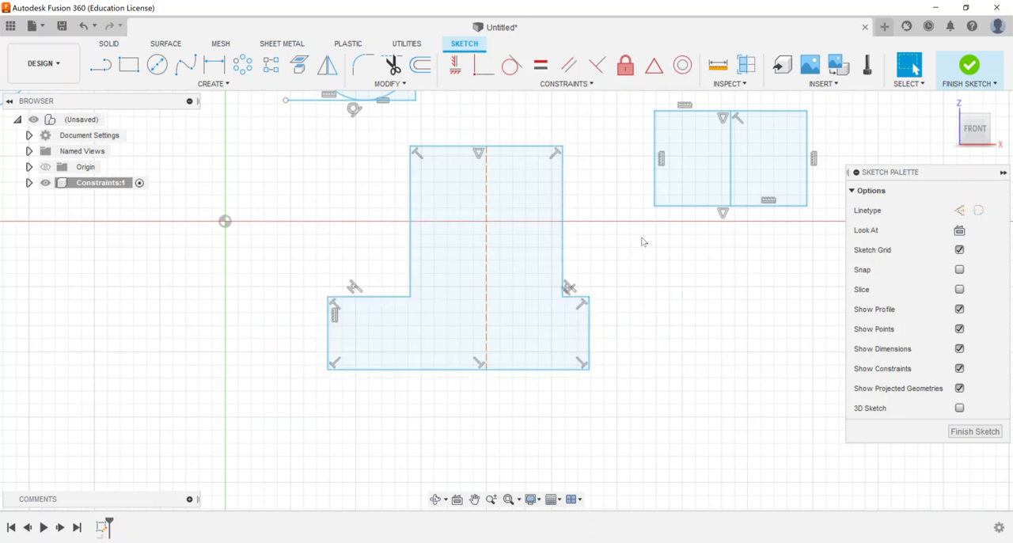
left_click(567, 83)
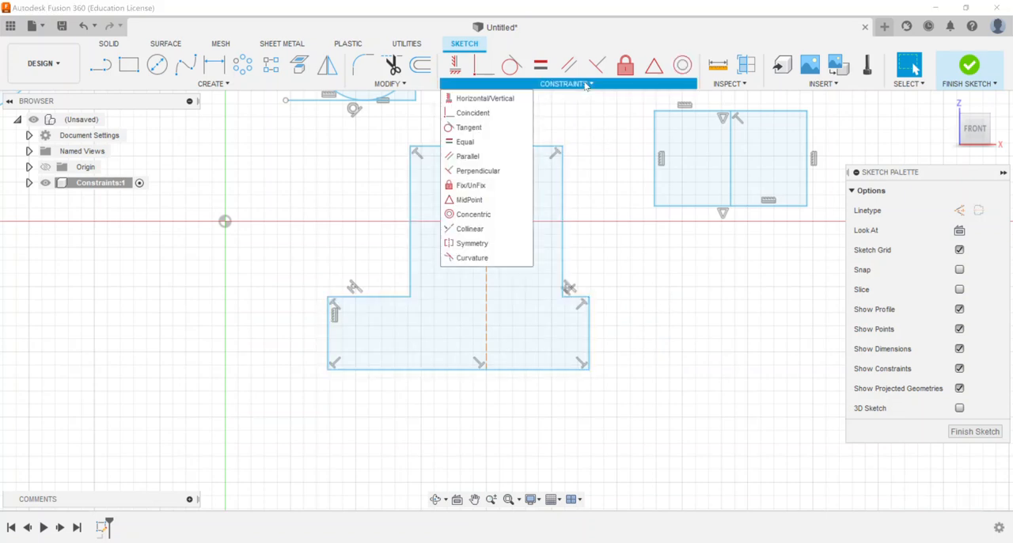
left_click(473, 244)
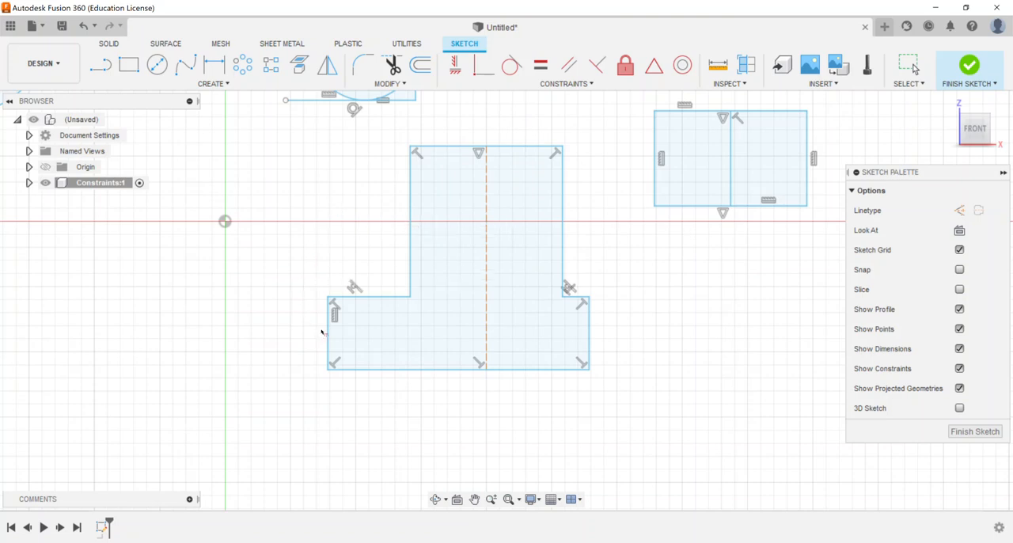
left_click(326, 336)
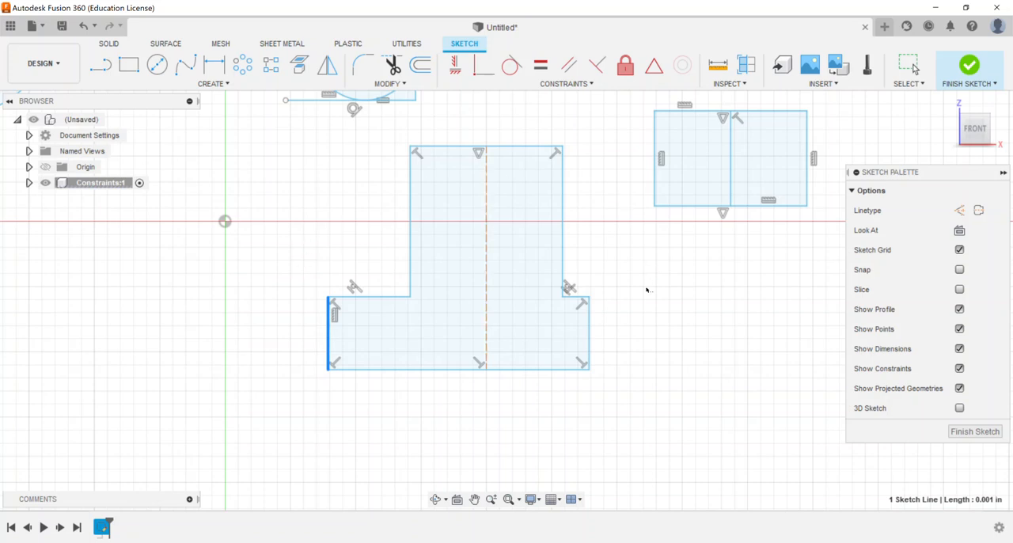
left_click(590, 333)
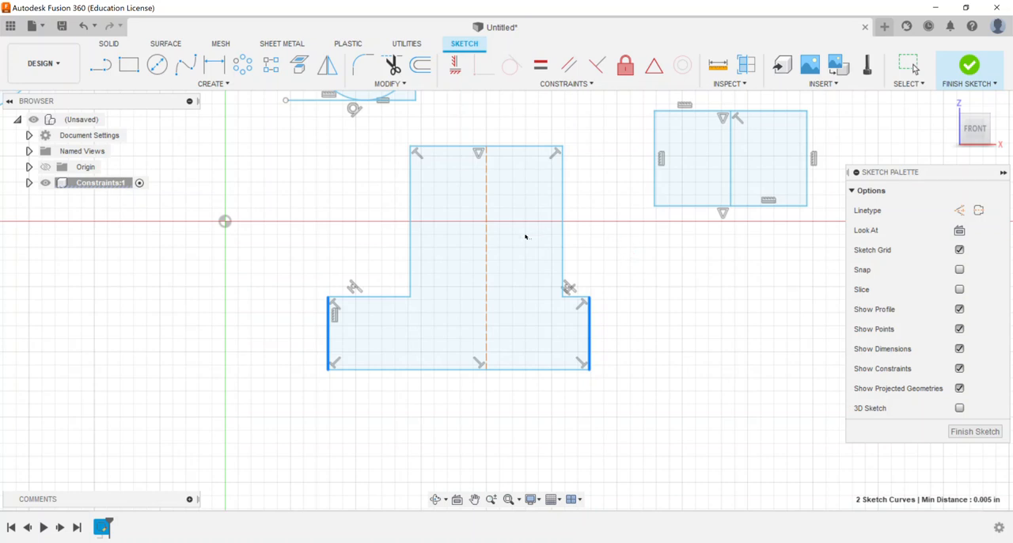
left_click(487, 260)
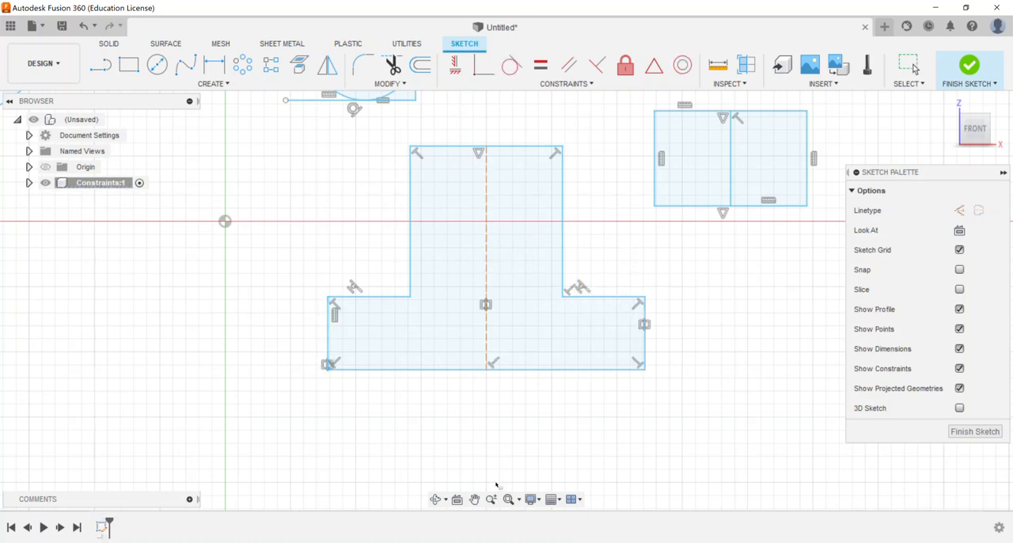
right_click(529, 410)
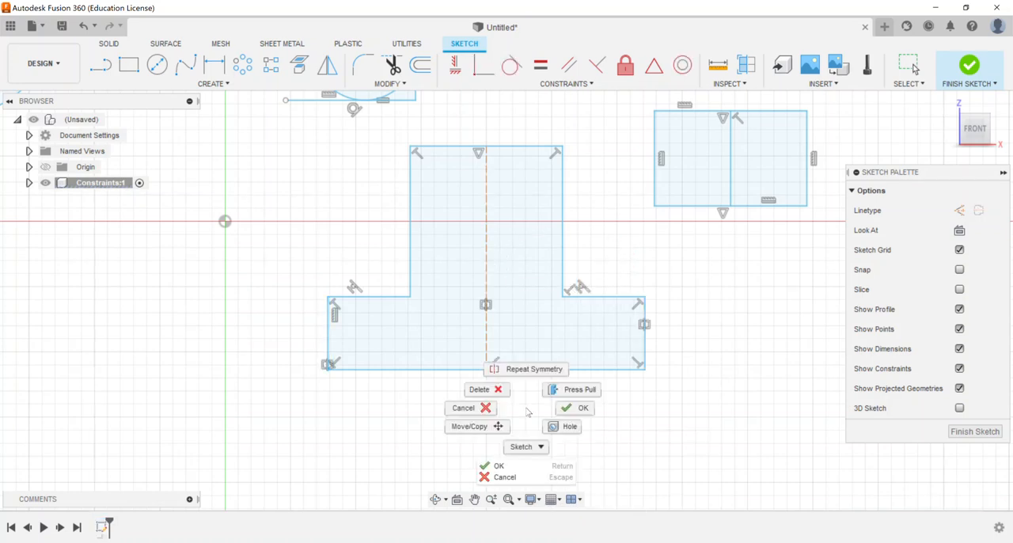
left_click(579, 407)
Step: Narrow the T-shaped profile's base symmetrically about its centreline by moving its right outer edge inward
left_click_drag(643, 324, 621, 342)
left_click(692, 293)
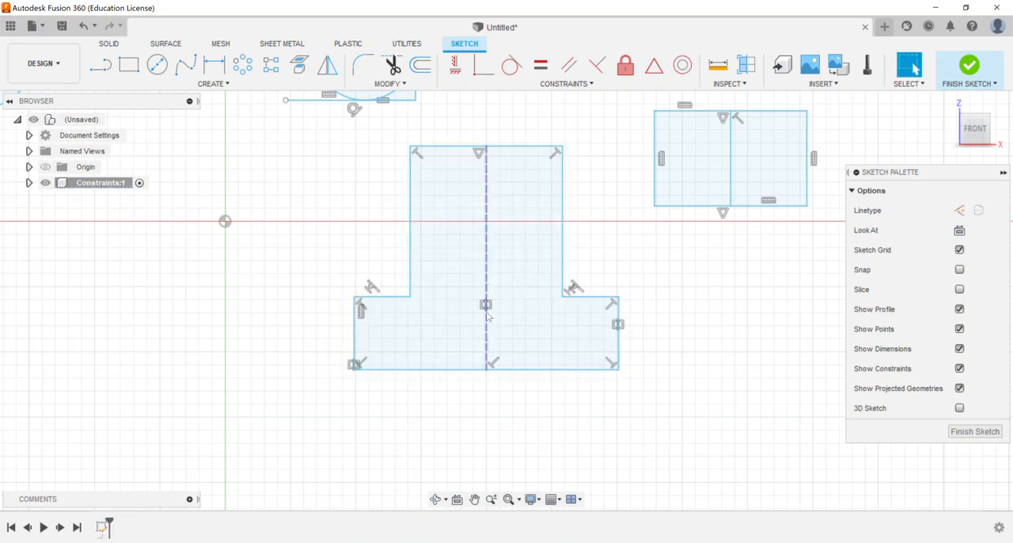
middle_click_drag(666, 287, 617, 332)
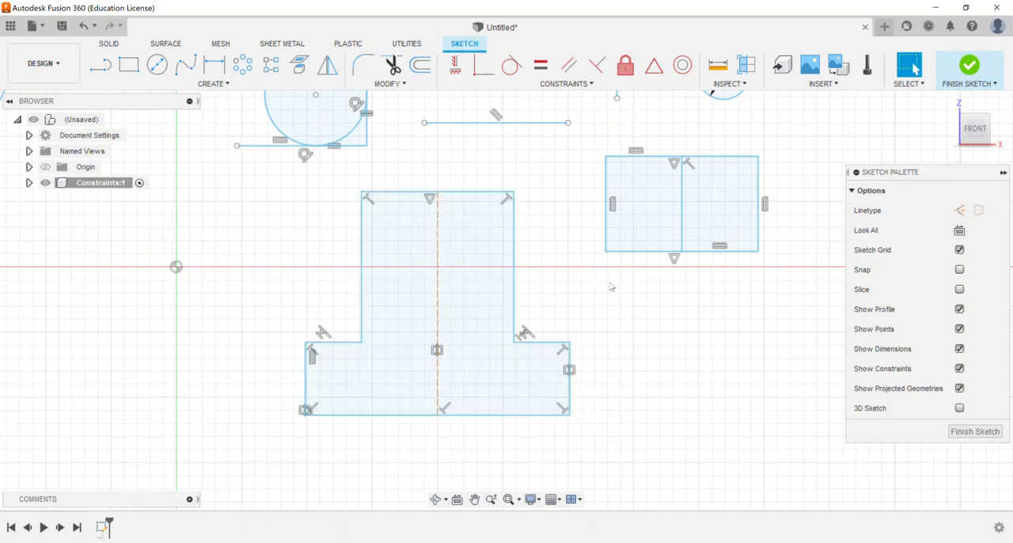
scroll(610, 286, "down", 1)
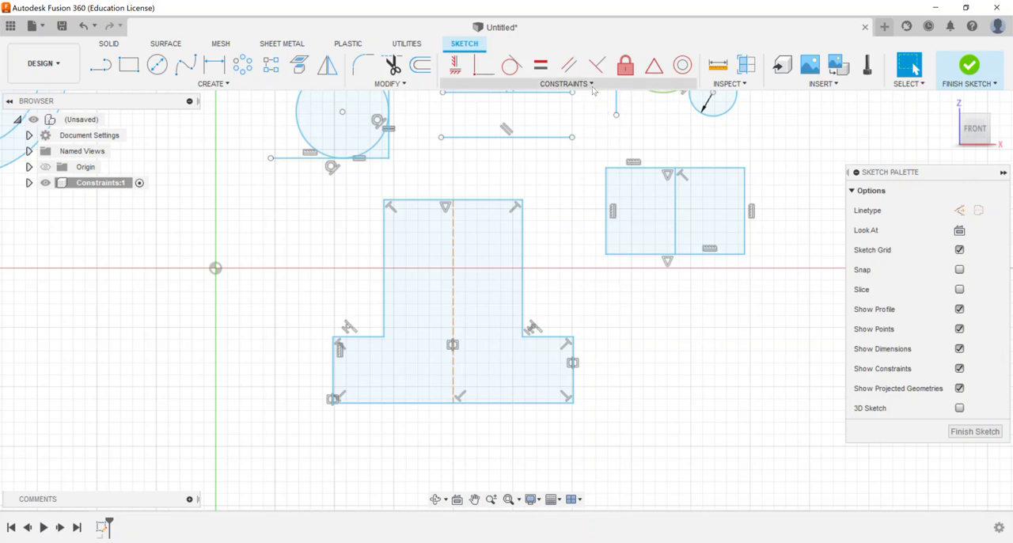
left_click(566, 83)
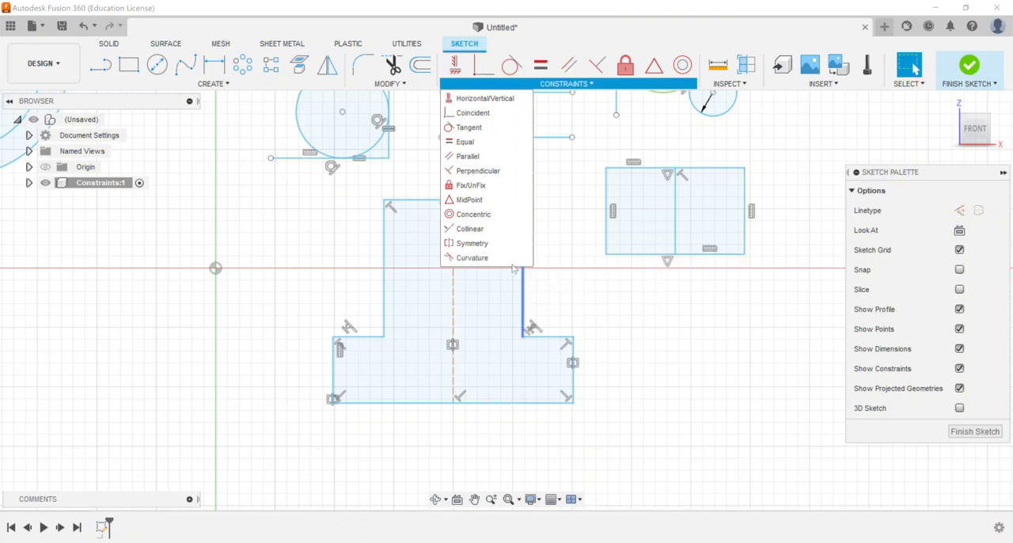
left_click(657, 304)
middle_click_drag(719, 338, 612, 382)
scroll(612, 382, "down", 1)
scroll(663, 299, "down", 1)
middle_click_drag(699, 207, 692, 231)
scroll(692, 236, "down", 1)
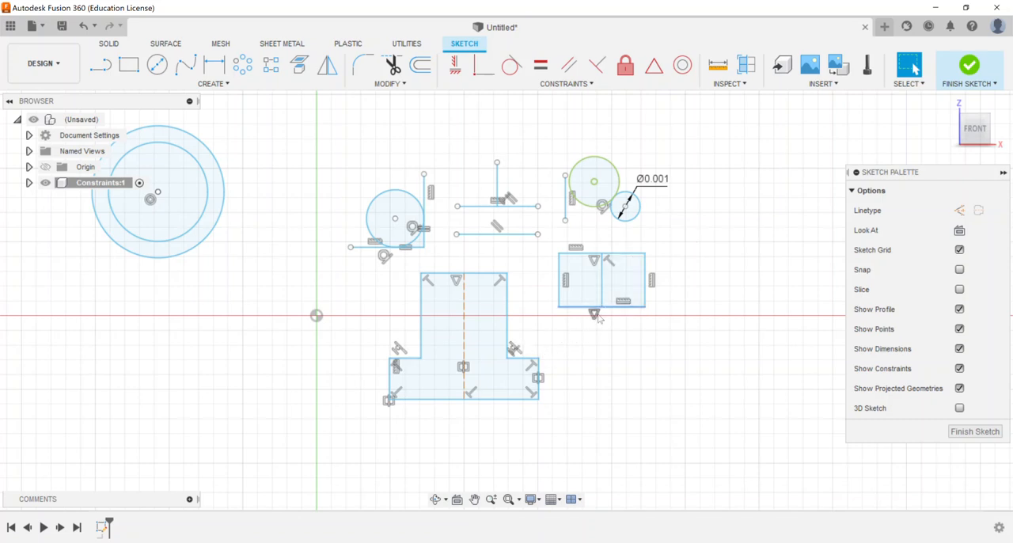
scroll(529, 278, "down", 2)
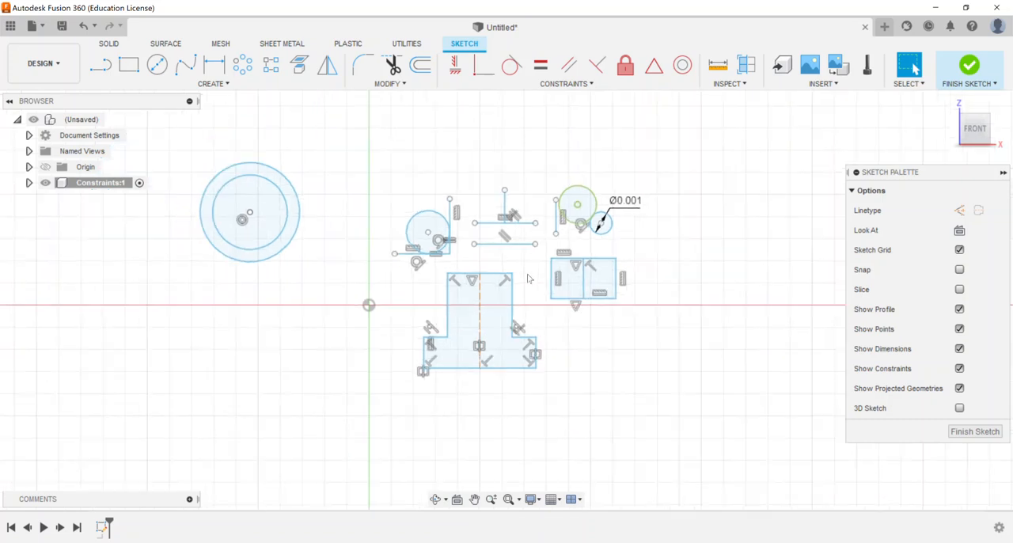
Step: Delete the tangent constraint between the large fixed circle and the dimensioned small circle, and move the small circle away from it
scroll(583, 232, "up", 4)
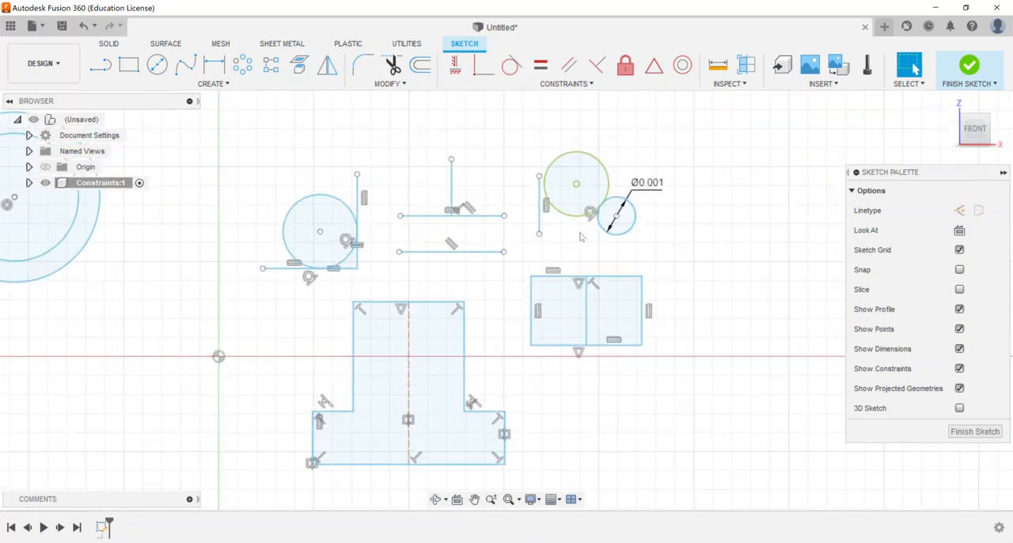
scroll(589, 211, "up", 5)
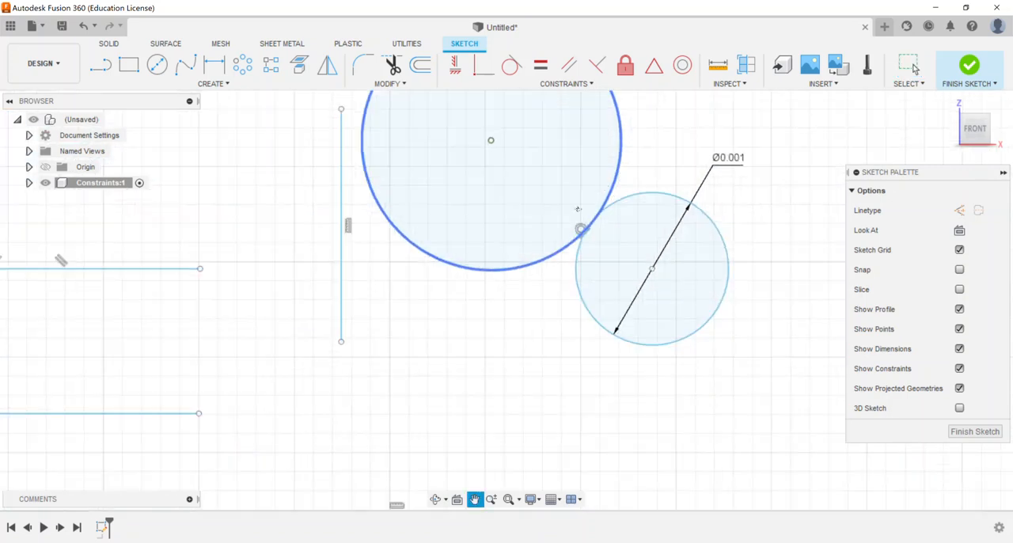
scroll(552, 235, "down", 1)
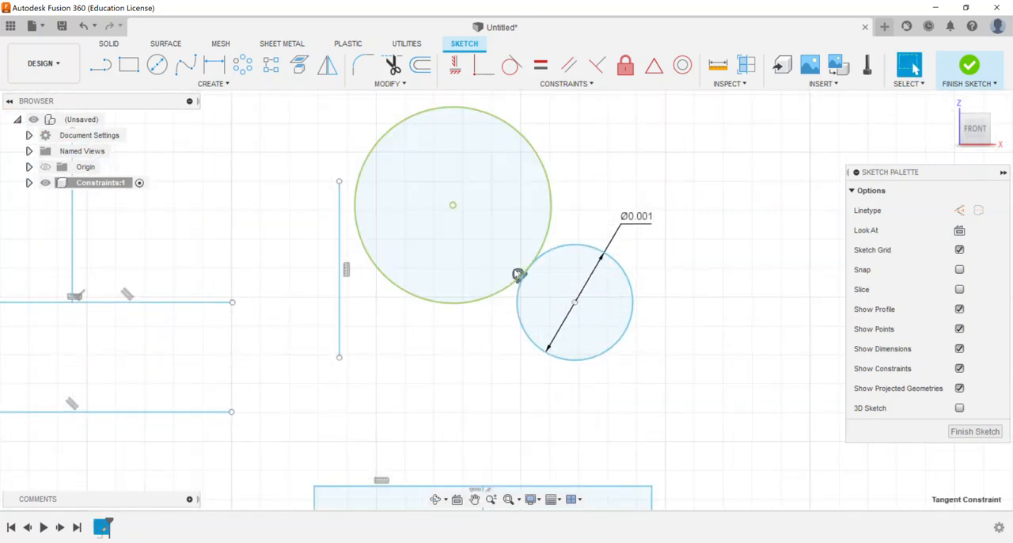
right_click(516, 274)
left_click(482, 250)
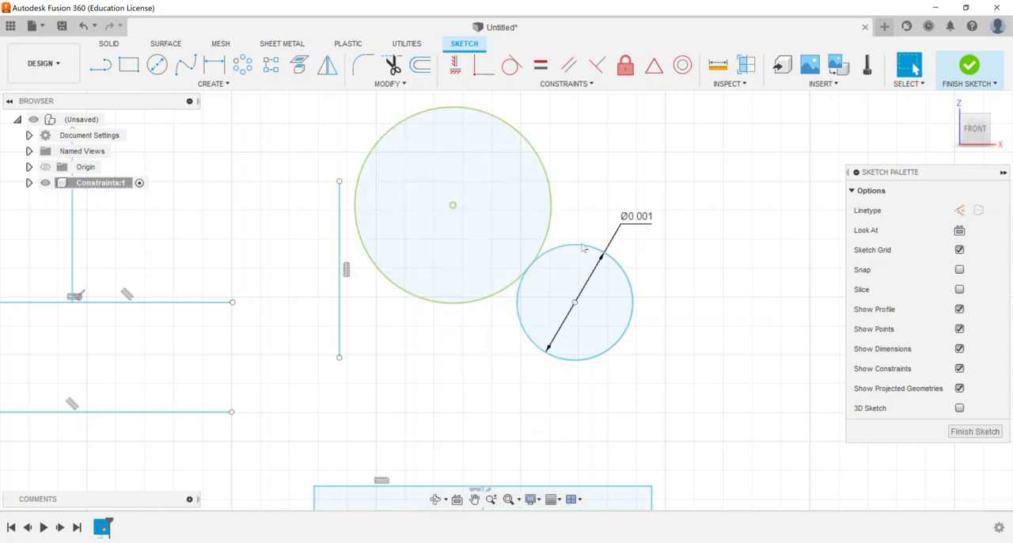
left_click_drag(584, 248, 717, 269)
left_click(664, 165)
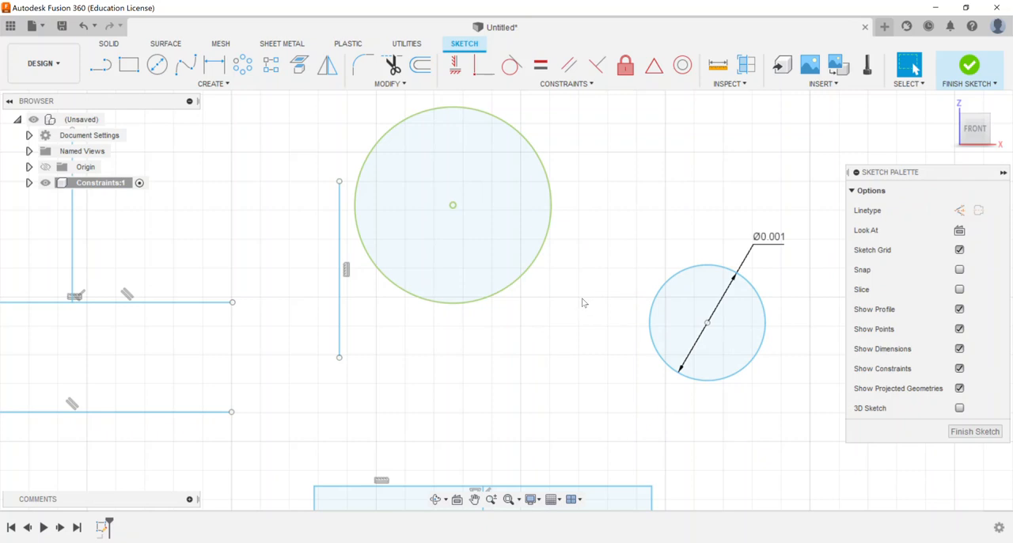